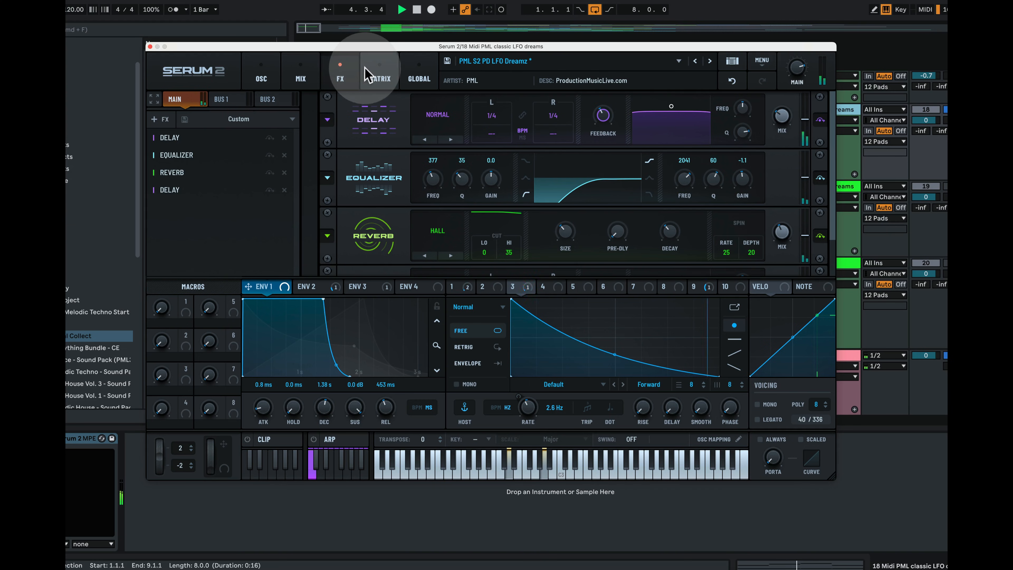
Look over the preset's modulation matrix and mixer pages, ending on the oscillators and filters page
{"action": "left_click", "coordinate": [377, 74]}
{"action": "left_click", "coordinate": [303, 70]}
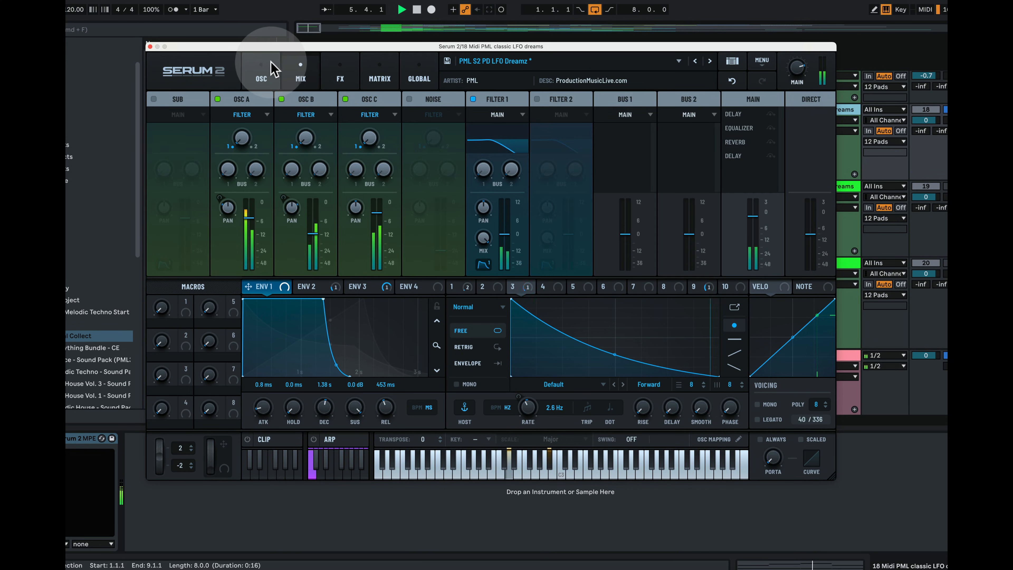
{"action": "left_click", "coordinate": [263, 71]}
Close Serum, view the top MIDI clip's notes, then return to the arrangement
{"action": "left_click", "coordinate": [149, 47]}
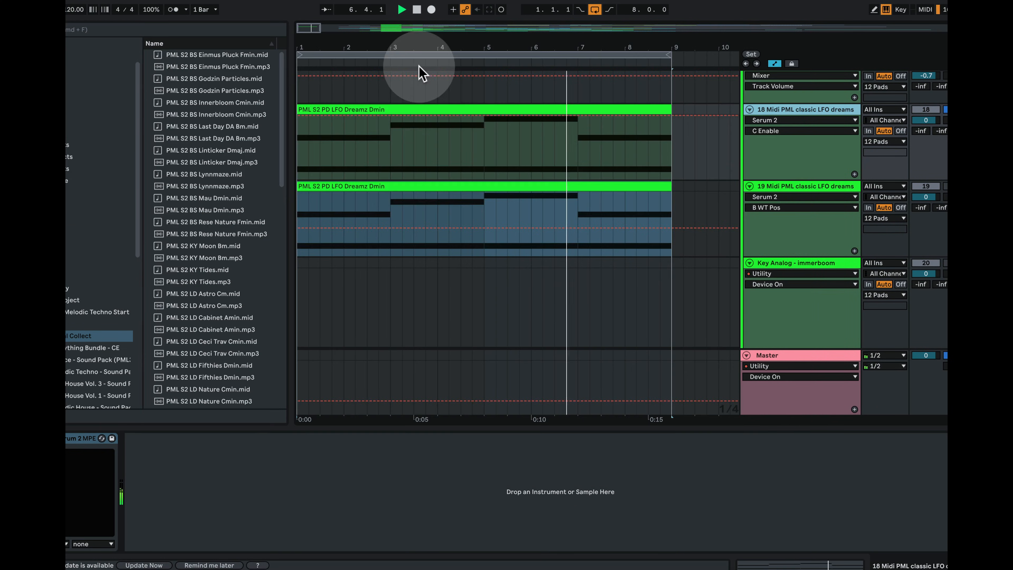
{"action": "double_click", "coordinate": [411, 105]}
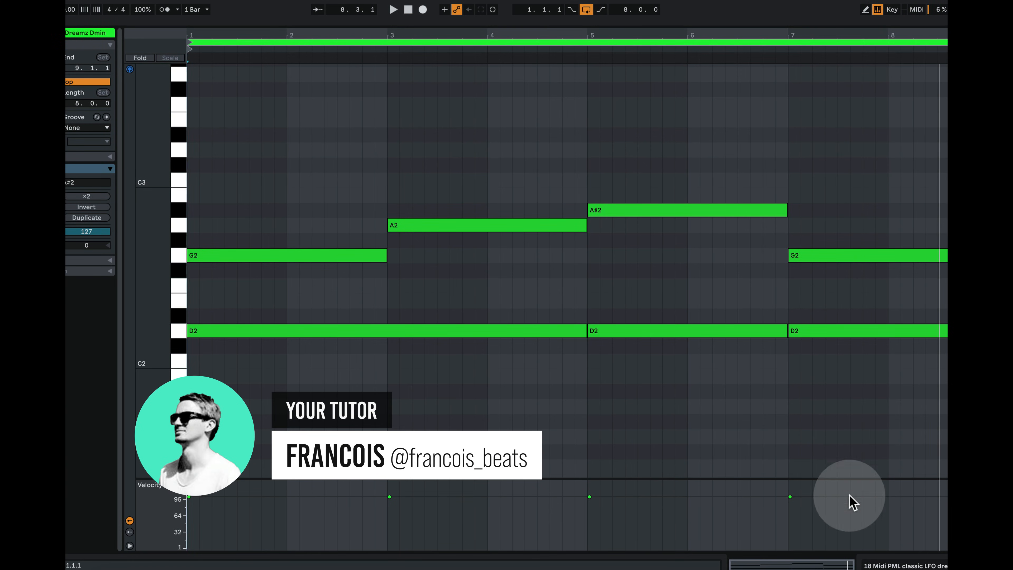
{"action": "left_click", "coordinate": [893, 564]}
Select and solo track 19 Midi PML classic LFO dreams, then play and stop the arrangement
{"action": "scroll", "coordinate": [637, 236], "scroll_direction": "up", "scroll_amount": 2}
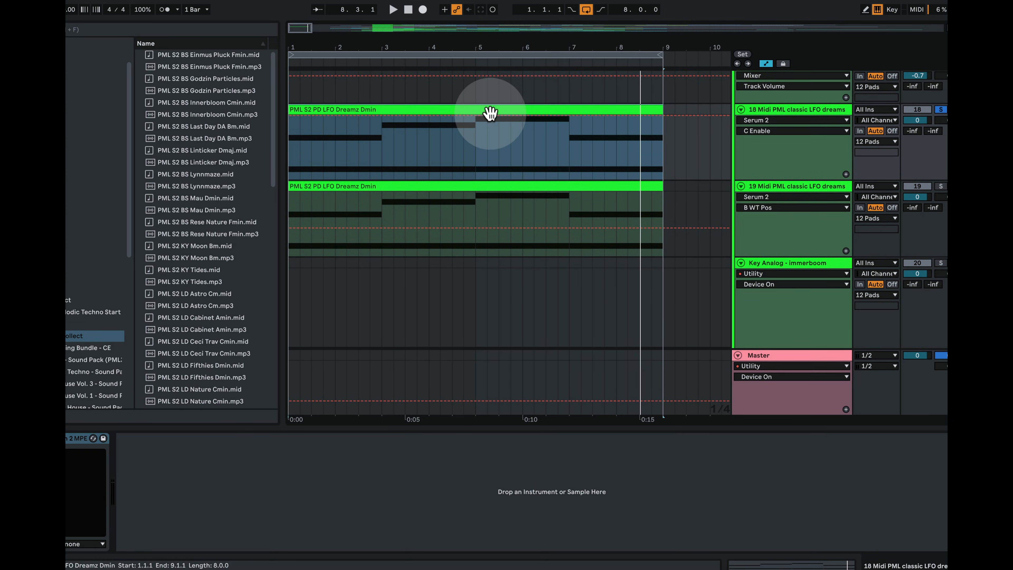
{"action": "left_click", "coordinate": [826, 188]}
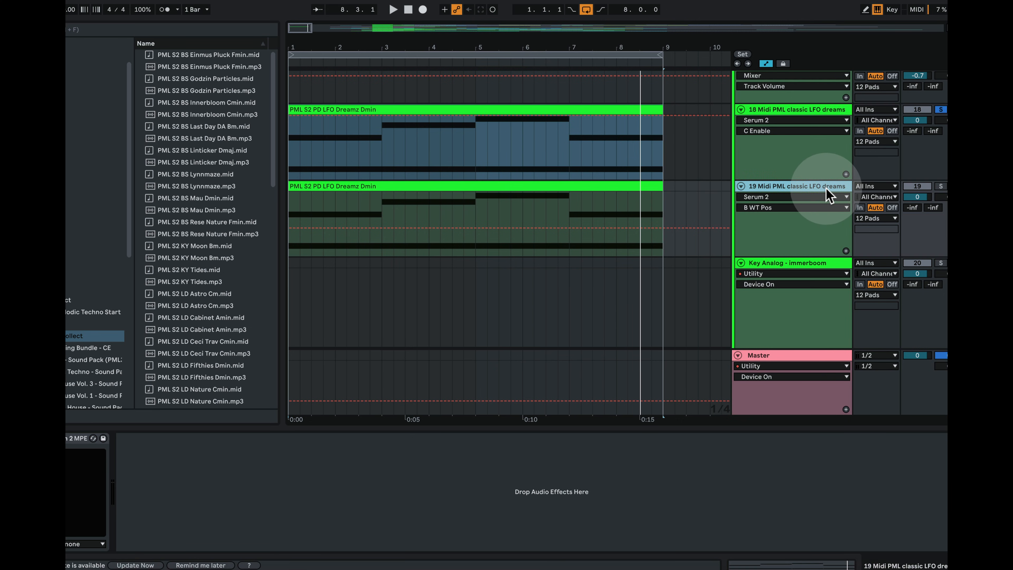
{"action": "left_click", "coordinate": [941, 186]}
{"action": "key", "text": "space"}
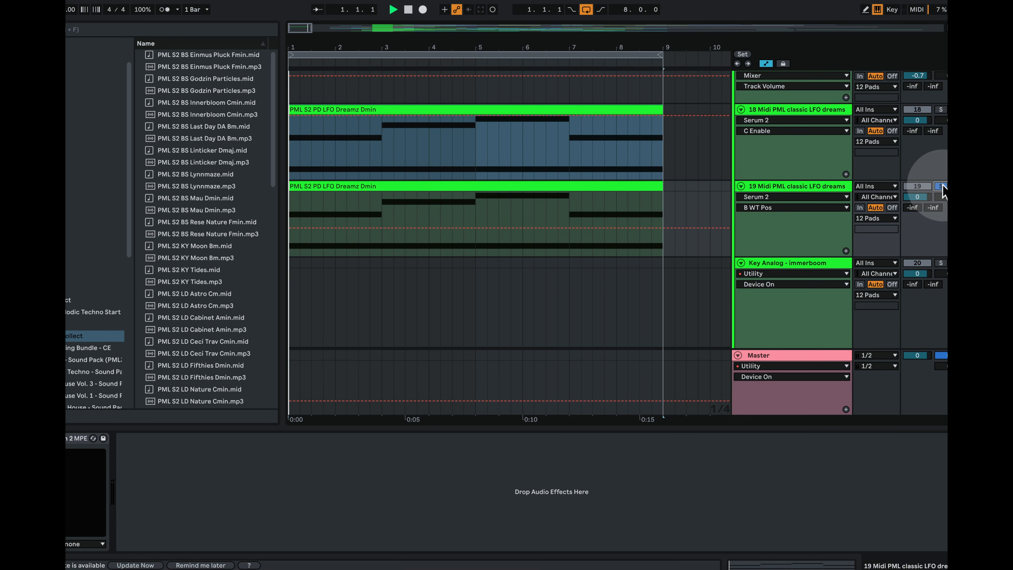
{"action": "key", "text": "space"}
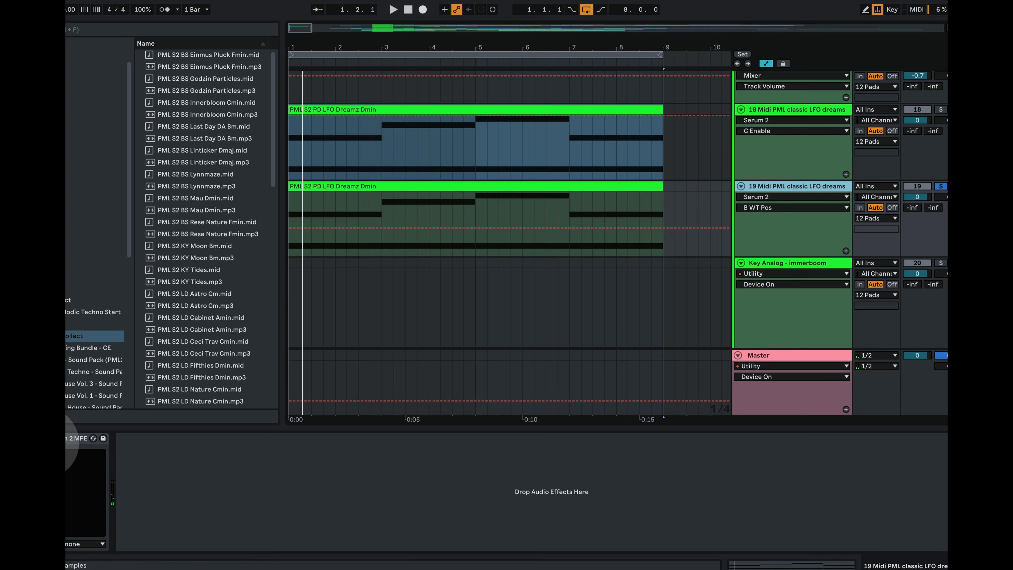
Open Serum 2 on track 19 and reset the patch to the Init preset
{"action": "left_click", "coordinate": [93, 438]}
{"action": "left_click", "coordinate": [720, 60]}
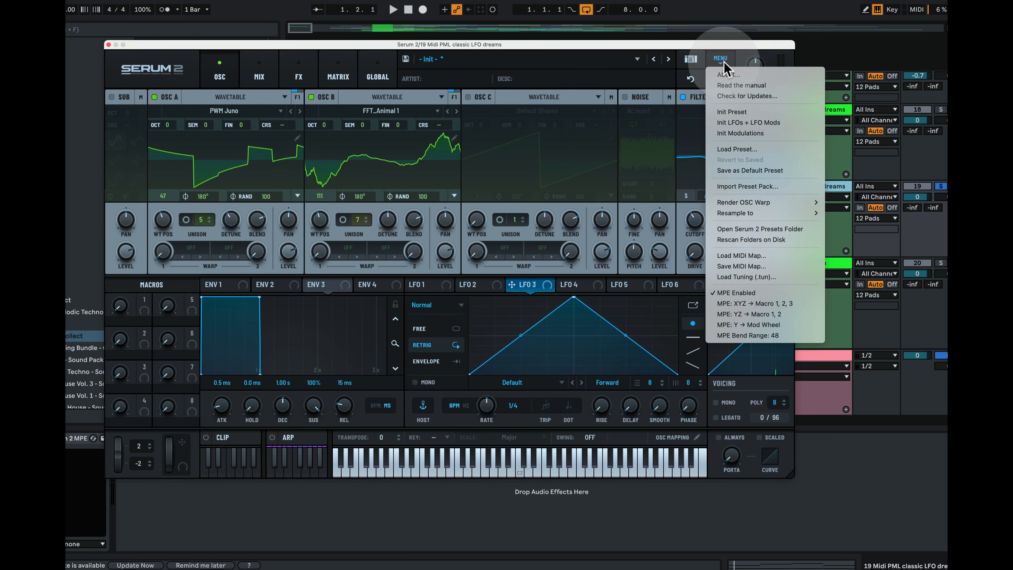
{"action": "left_click", "coordinate": [774, 113]}
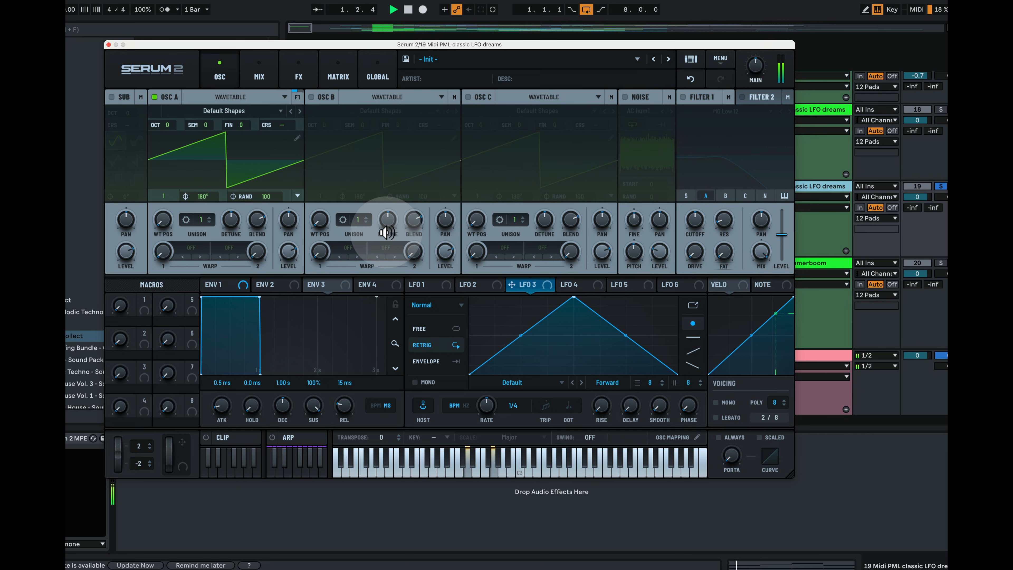
{"action": "key", "text": "space"}
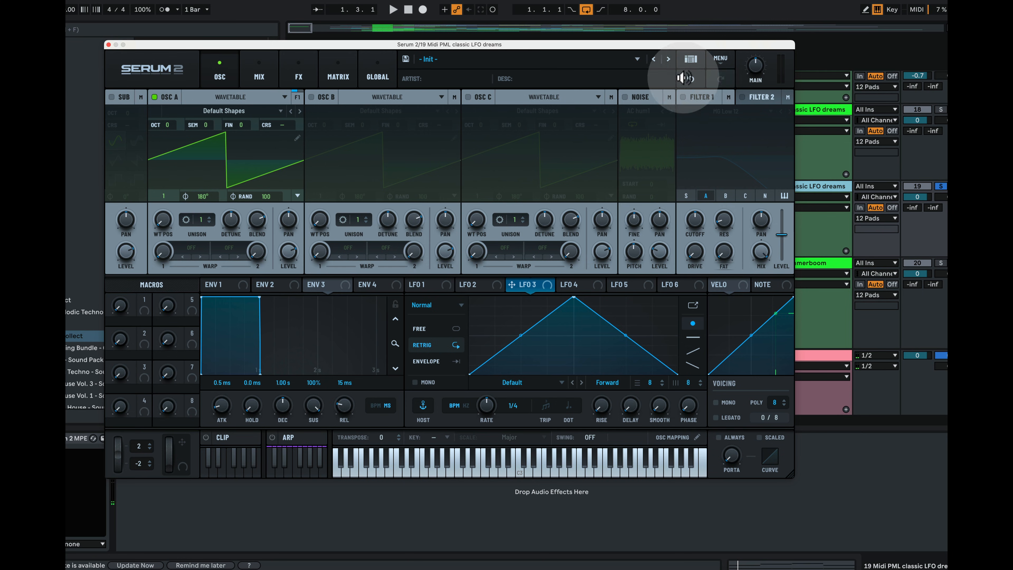
Switch on Filter 1 as MG Low 12, raise its cutoff, and audition it
{"action": "left_click", "coordinate": [683, 96]}
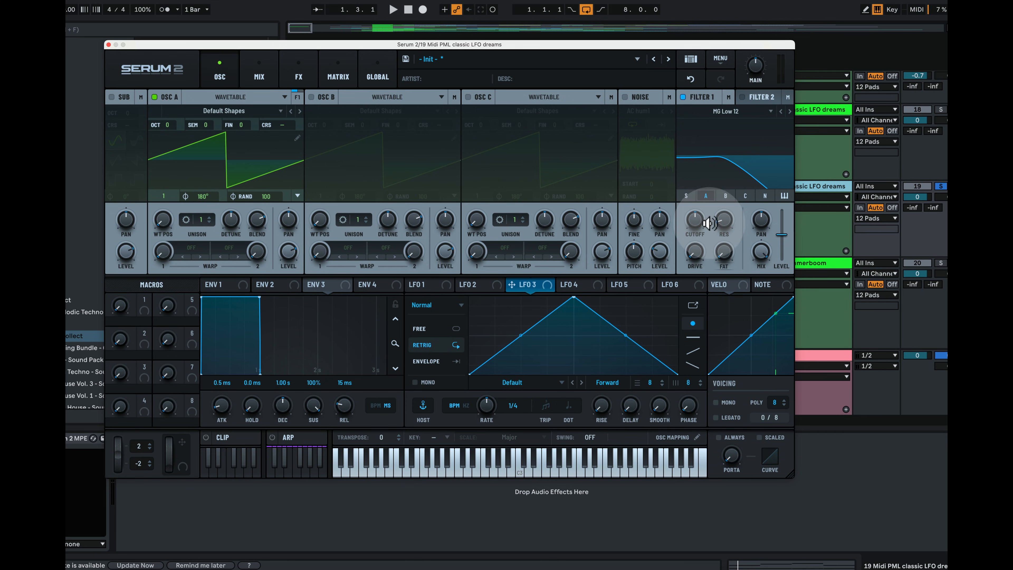
{"action": "left_click_drag", "start_coordinate": [697, 223], "coordinate": [696, 205]}
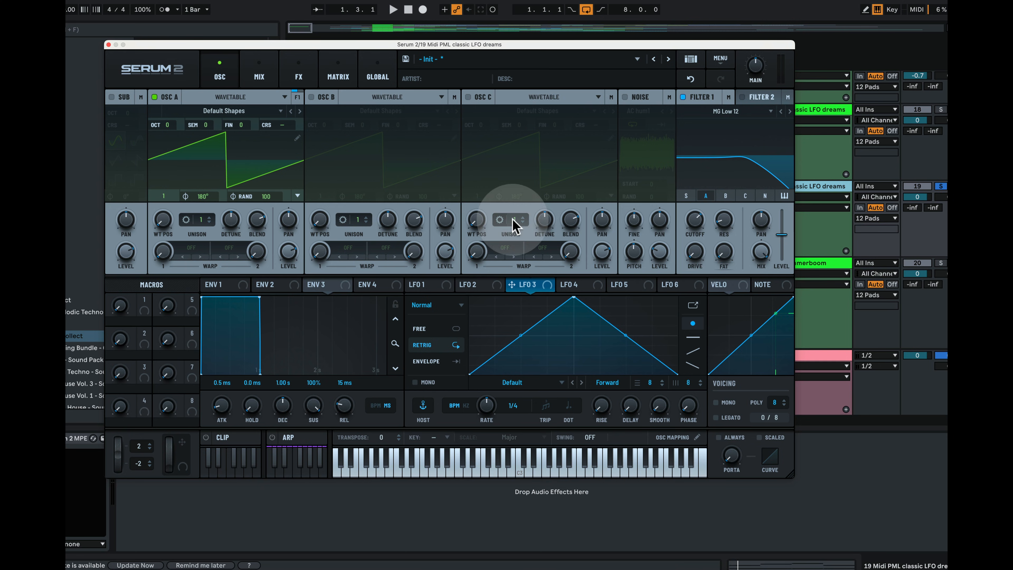
{"action": "key", "text": "space"}
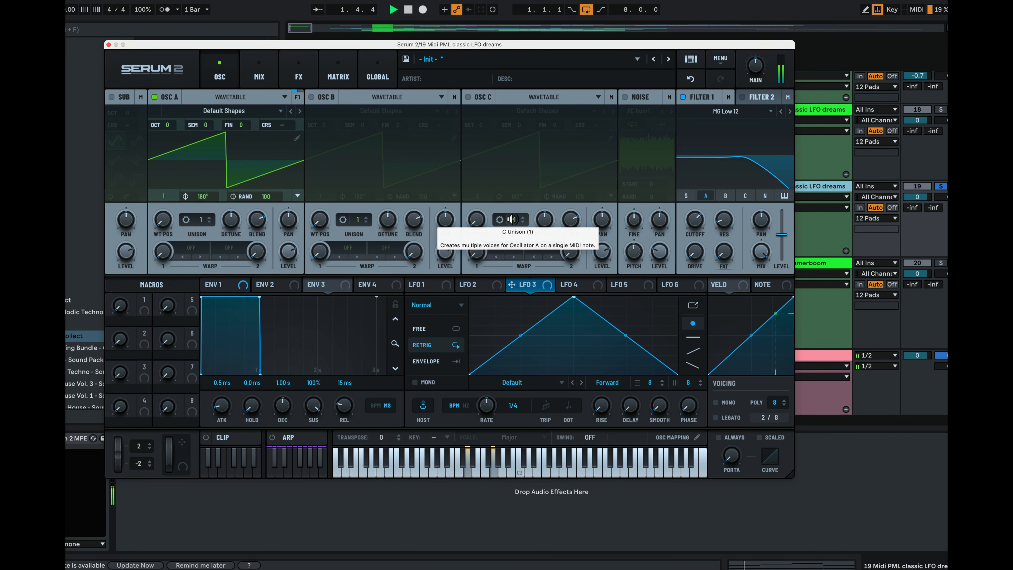
{"action": "key", "text": "space"}
{"action": "left_click", "coordinate": [228, 111]}
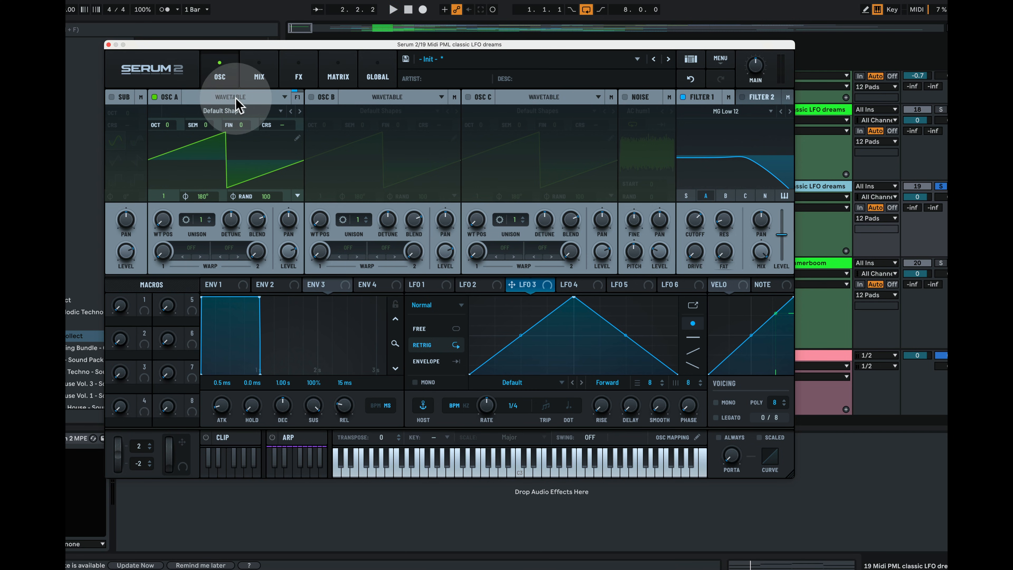
Load the Analog PWM Juno wavetable into oscillator A and set unison to 5 voices
{"action": "mouse_move", "coordinate": [235, 121]}
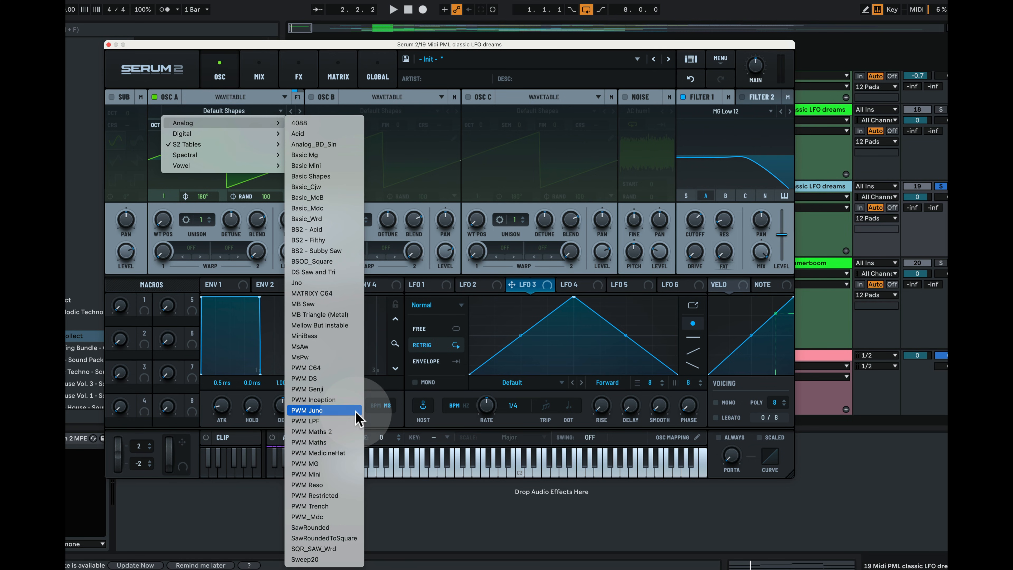
{"action": "left_click", "coordinate": [323, 410]}
{"action": "key", "text": "space"}
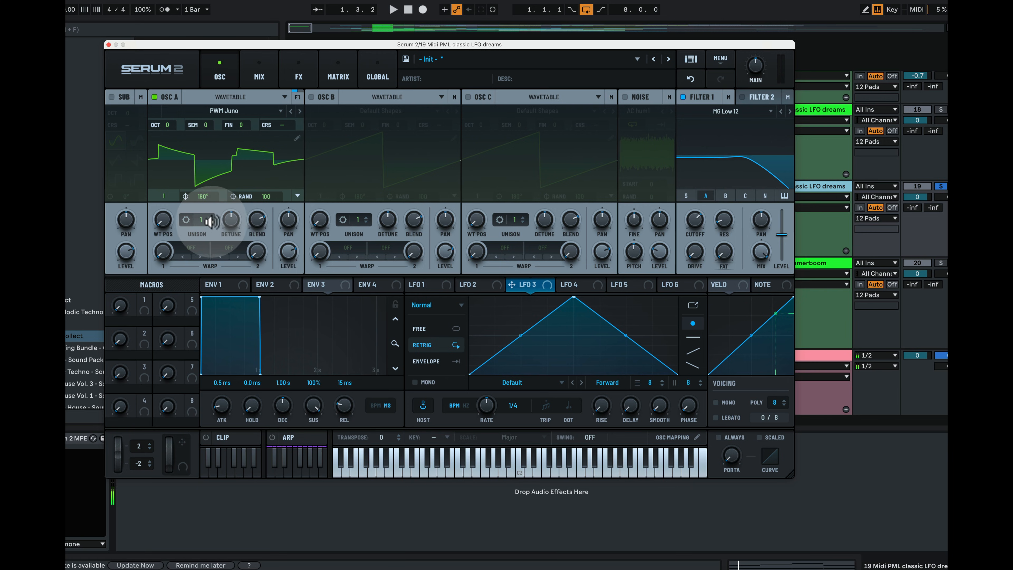
{"action": "left_click_drag", "start_coordinate": [201, 223], "coordinate": [216, 192]}
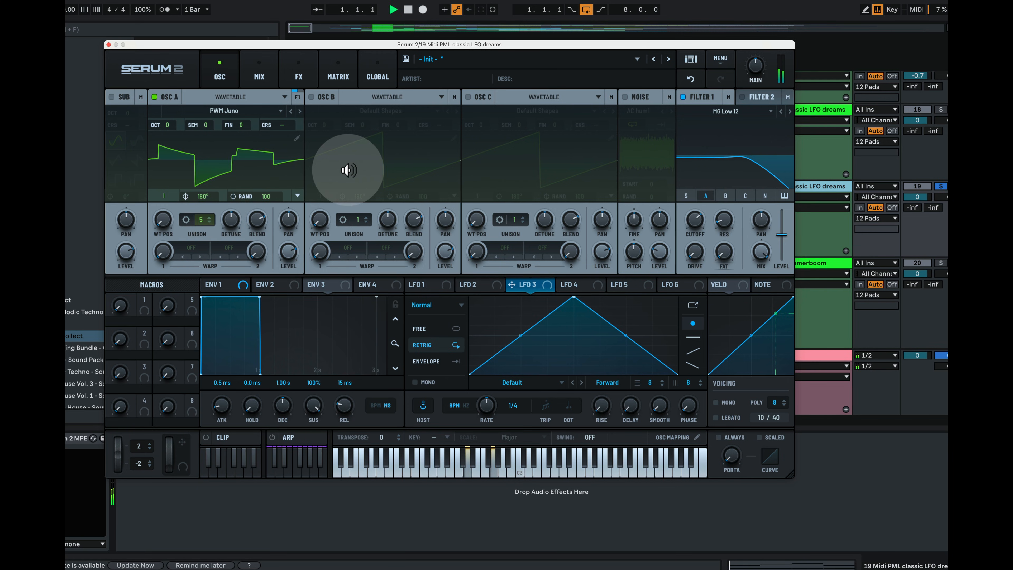
{"action": "key", "text": "space"}
Raise oscillator A's wavetable position to 46 and lower its detune to about 0.11
{"action": "left_click_drag", "start_coordinate": [168, 219], "coordinate": [171, 171]}
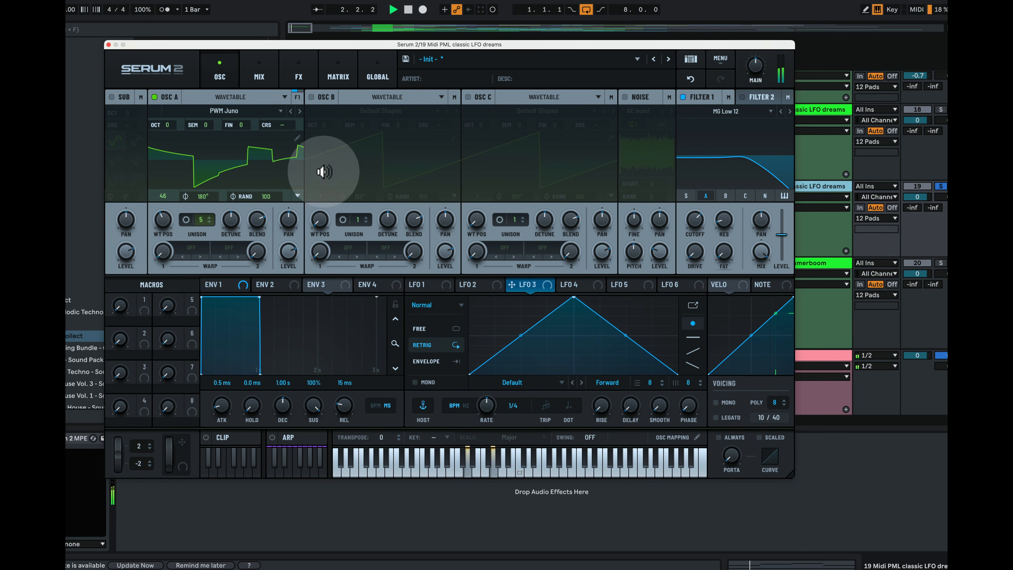
{"action": "key", "text": "space"}
{"action": "left_click_drag", "start_coordinate": [232, 219], "coordinate": [232, 237]}
{"action": "key", "text": "space"}
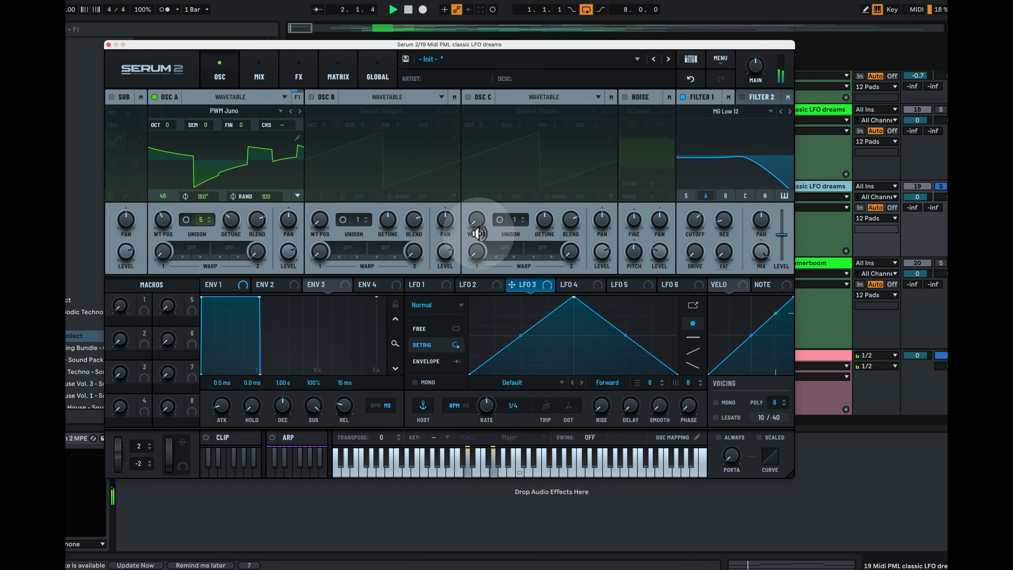
{"action": "key", "text": "space"}
{"action": "left_click", "coordinate": [230, 222]}
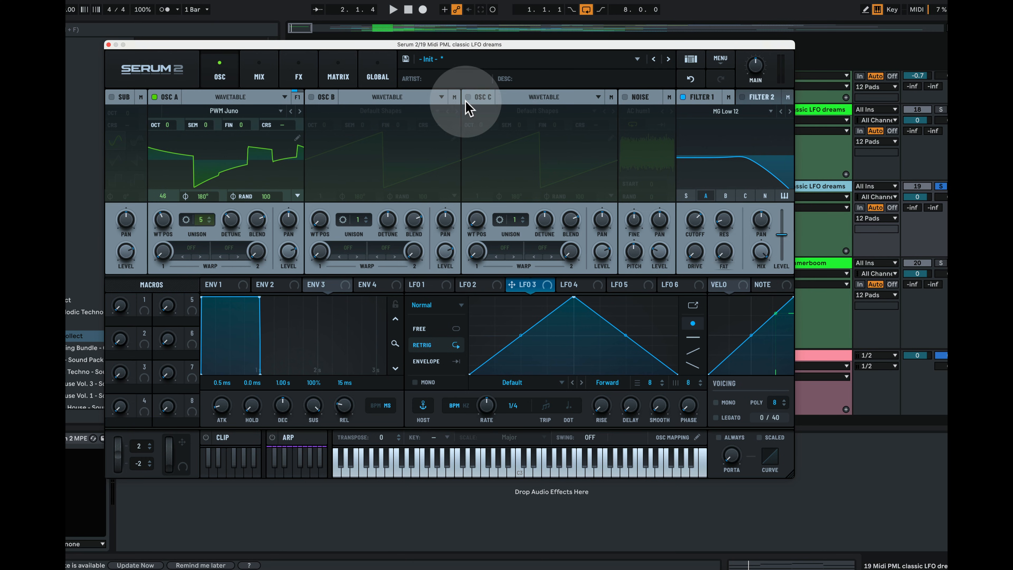
Turn on oscillator B, route it through Filter 1, and load the Digital FFT_Animal 1 wavetable
{"action": "left_click", "coordinate": [311, 98]}
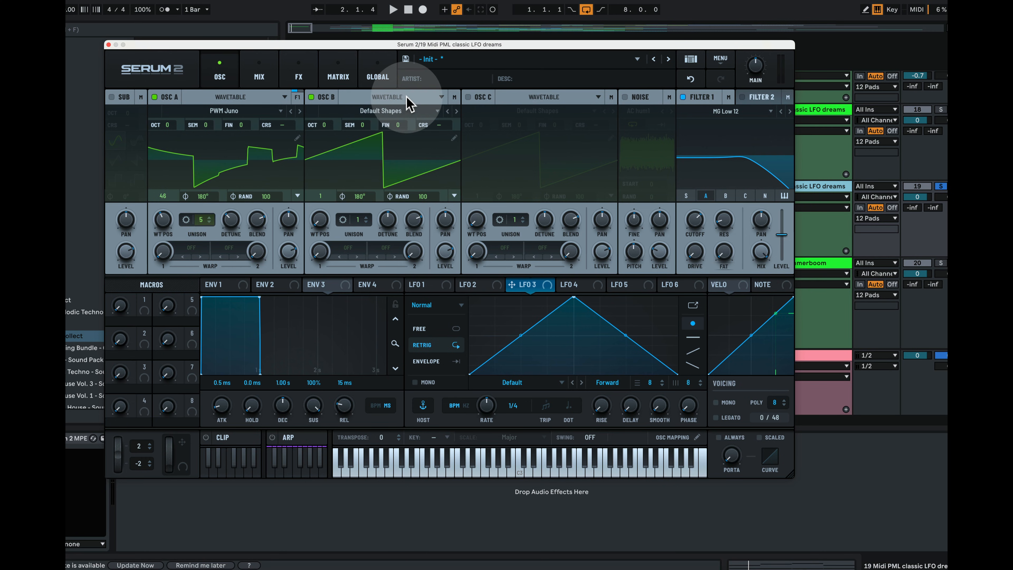
{"action": "left_click", "coordinate": [726, 196]}
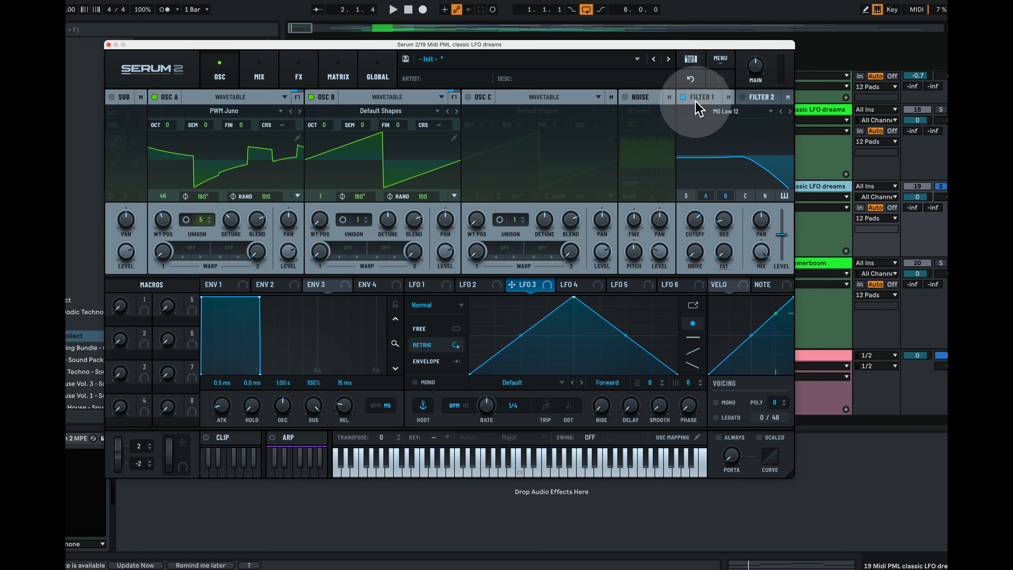
{"action": "left_click", "coordinate": [389, 116]}
{"action": "mouse_move", "coordinate": [385, 134]}
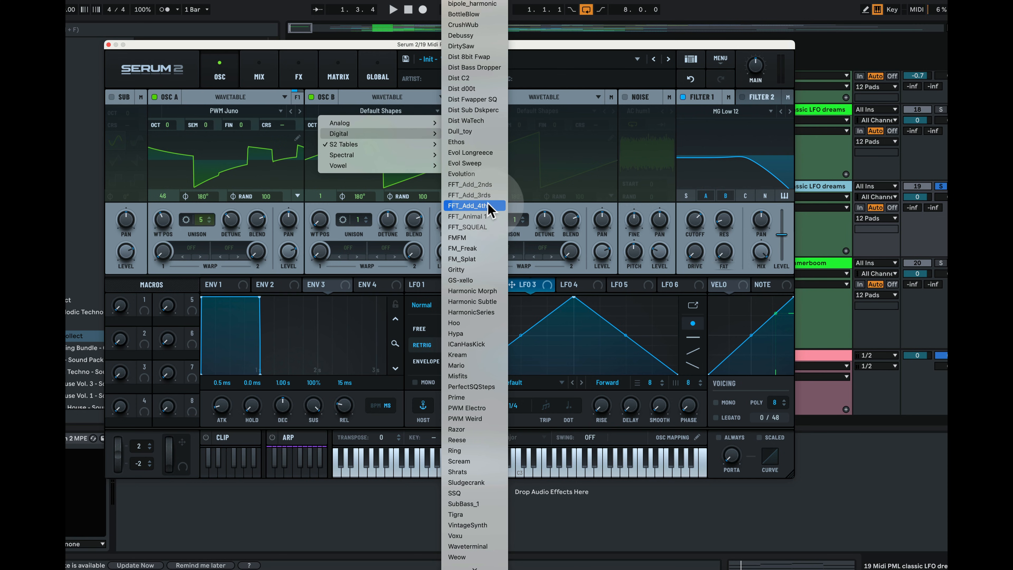
{"action": "left_click", "coordinate": [466, 216]}
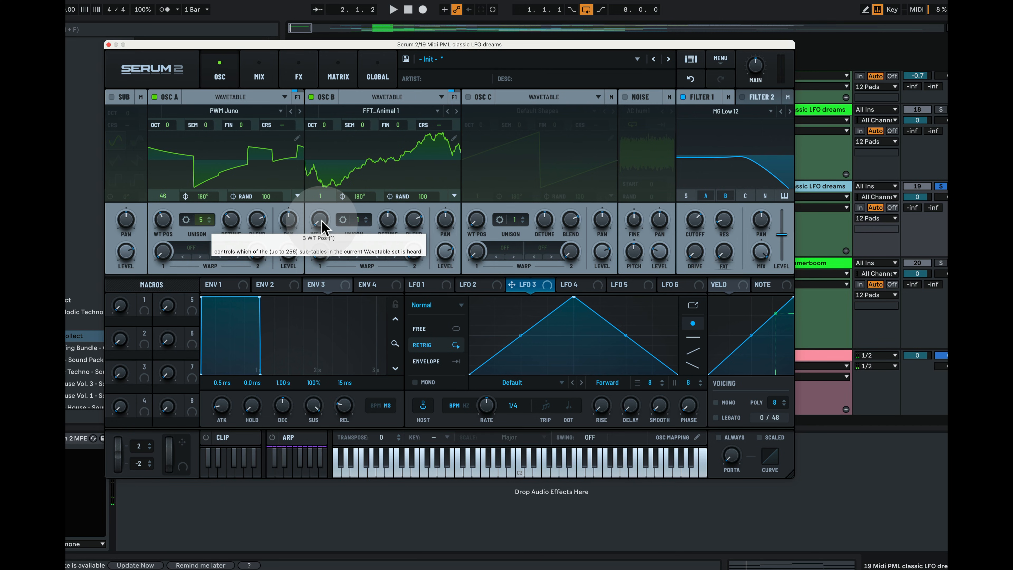
Raise oscillator B's wavetable position and increase its unison to 7 voices
{"action": "left_click_drag", "start_coordinate": [322, 228], "coordinate": [358, 200]}
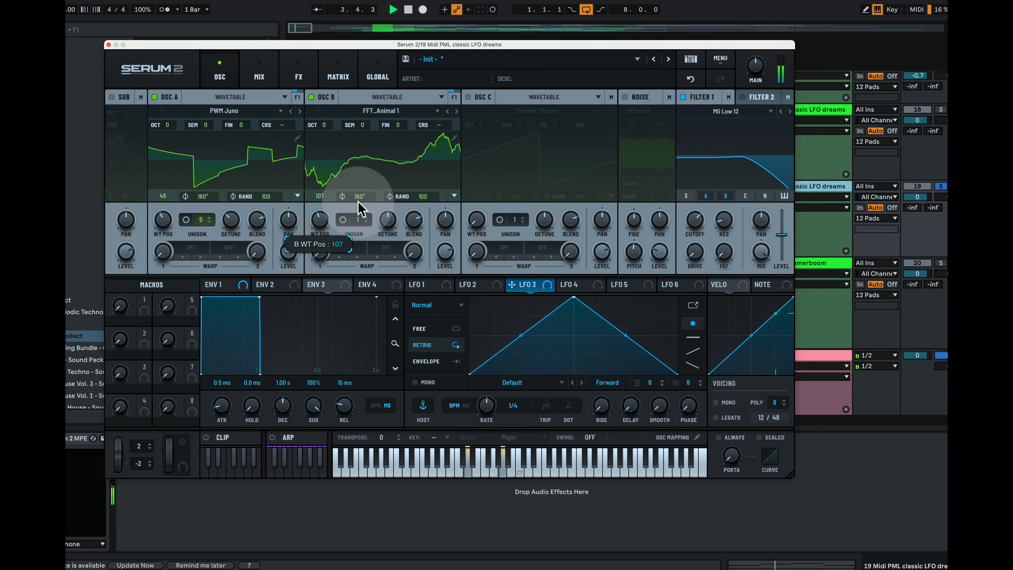
{"action": "key", "text": "space"}
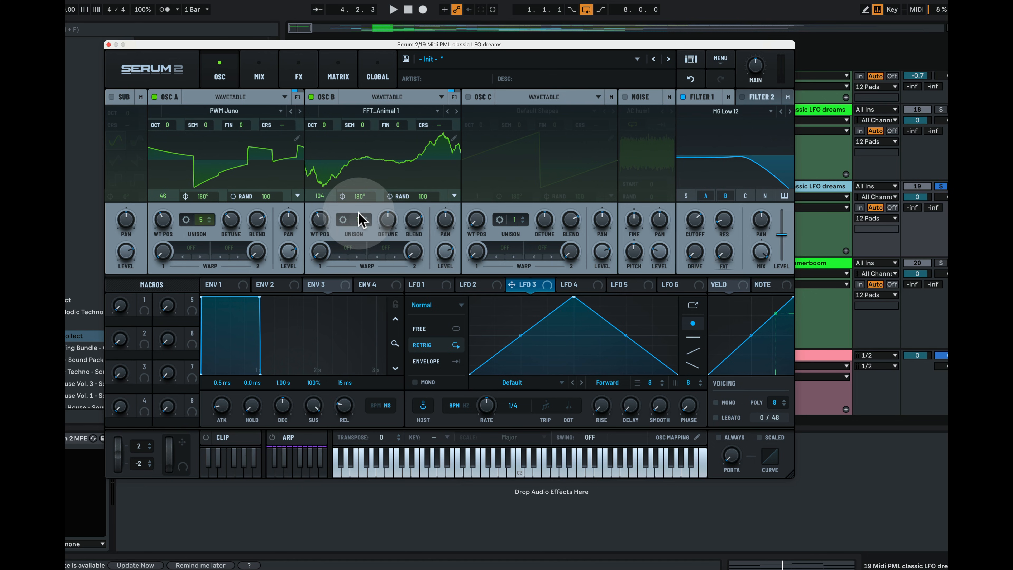
{"action": "left_click_drag", "start_coordinate": [357, 220], "coordinate": [374, 178]}
{"action": "key", "text": "space"}
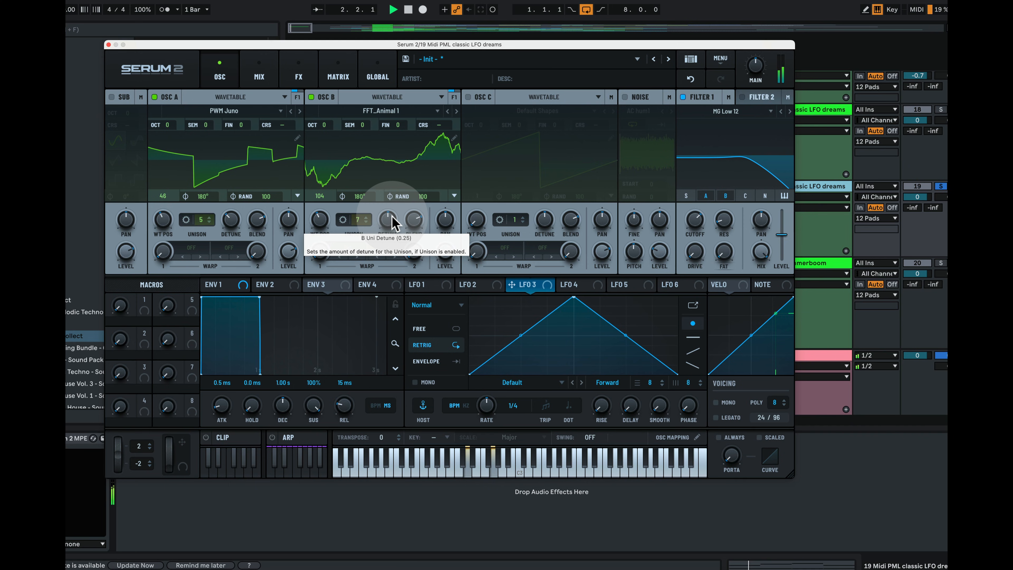
{"action": "key", "text": "space"}
Lower oscillator B's detune to about 0.15 and raise its level to about 73%
{"action": "left_click_drag", "start_coordinate": [392, 216], "coordinate": [391, 237]}
{"action": "key", "text": "space"}
{"action": "key", "text": "space"}
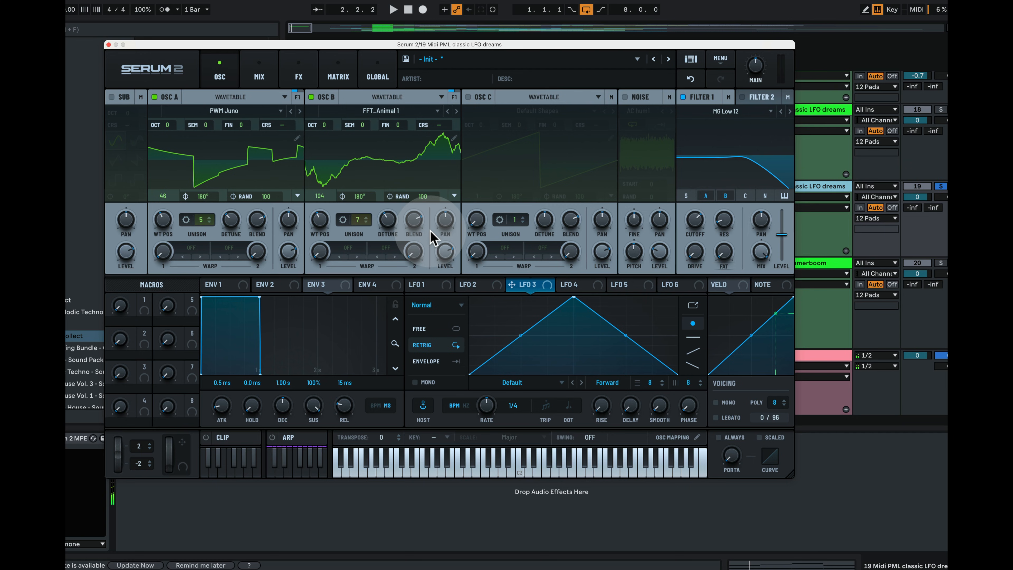
{"action": "key", "text": "space"}
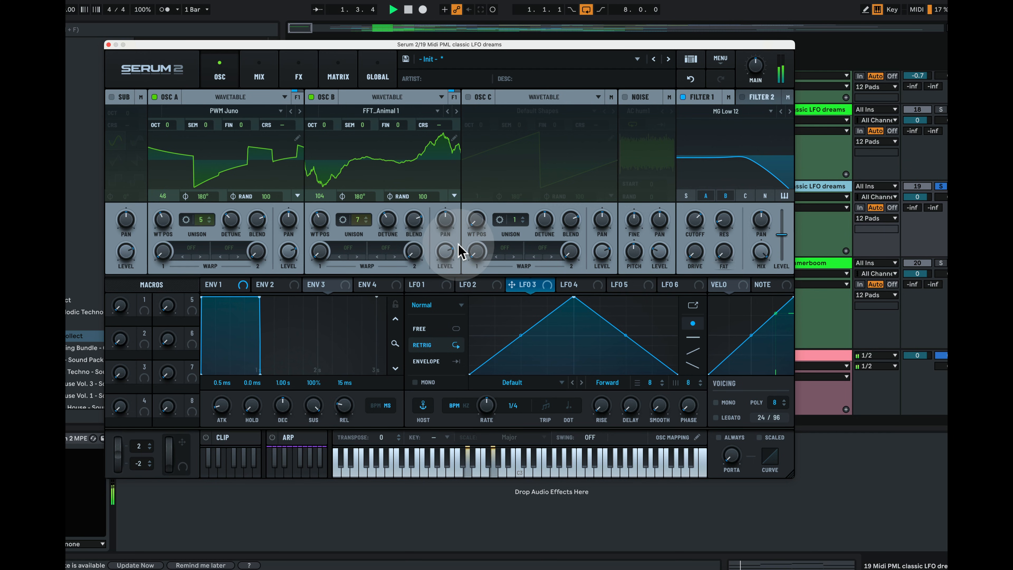
{"action": "key", "text": "space"}
{"action": "left_click_drag", "start_coordinate": [386, 223], "coordinate": [388, 224]}
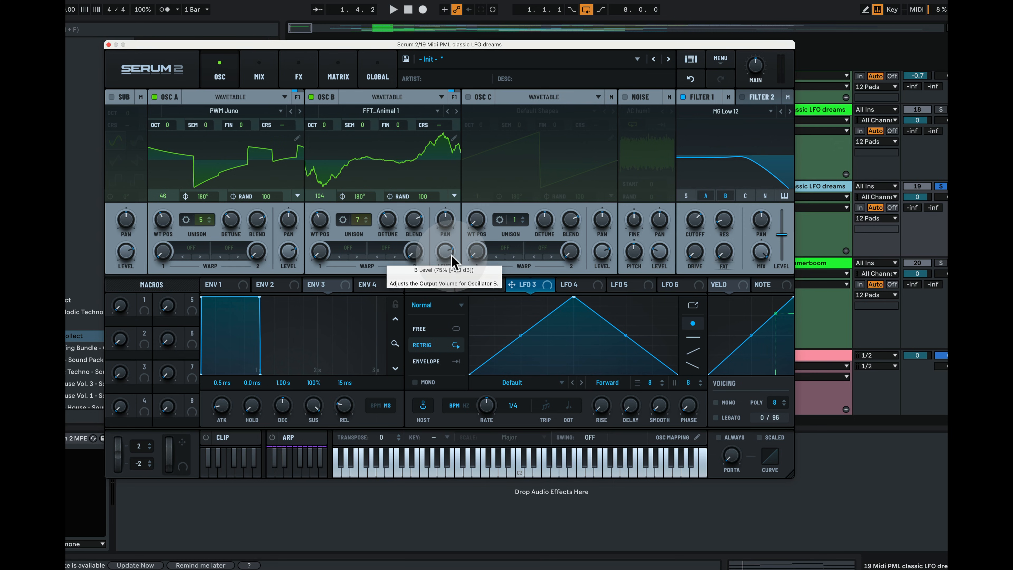
{"action": "left_click_drag", "start_coordinate": [448, 258], "coordinate": [446, 282]}
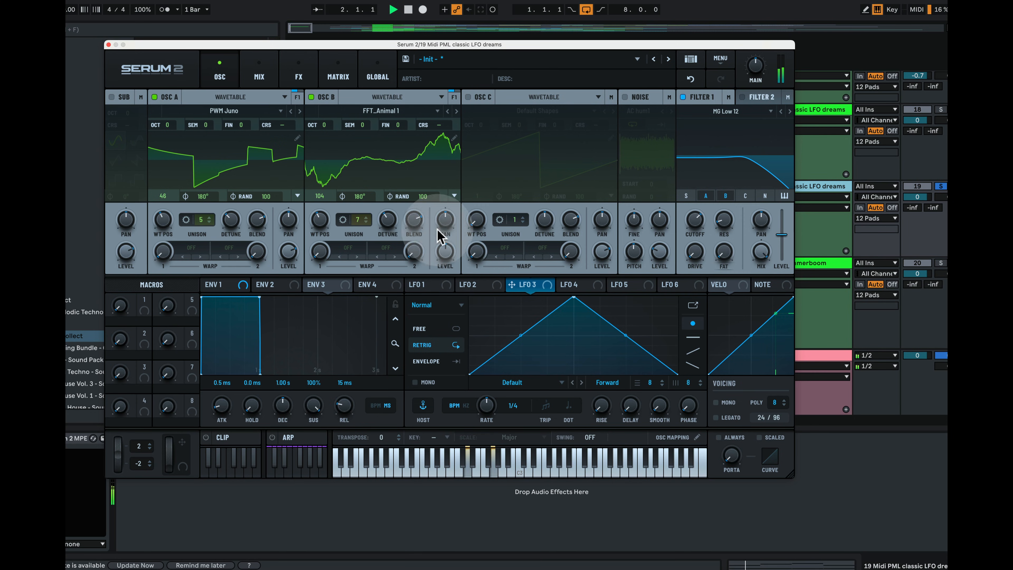
{"action": "key", "text": "space"}
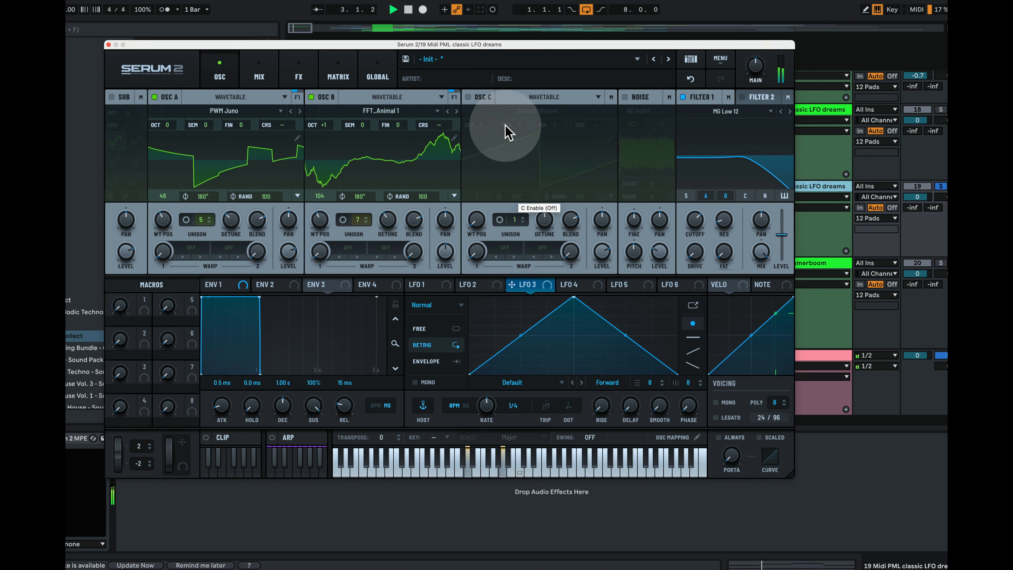
Switch on oscillator C and make it a Granular oscillator
{"action": "key", "text": "space"}
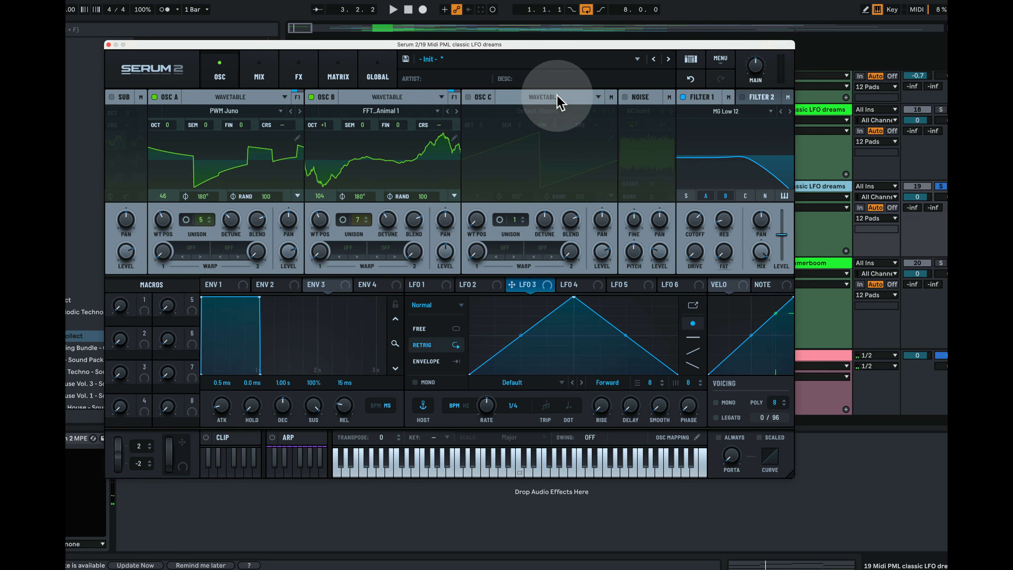
{"action": "left_click", "coordinate": [469, 97]}
{"action": "left_click", "coordinate": [597, 97]}
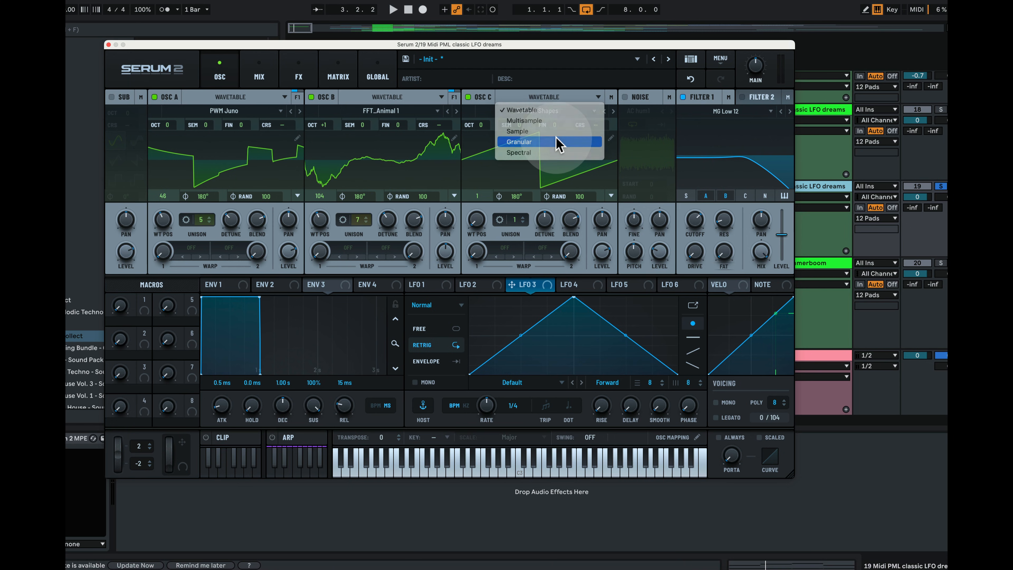
{"action": "left_click", "coordinate": [557, 141]}
Load the Factory Flute Fula sample into oscillator C and audition it
{"action": "left_click", "coordinate": [549, 112]}
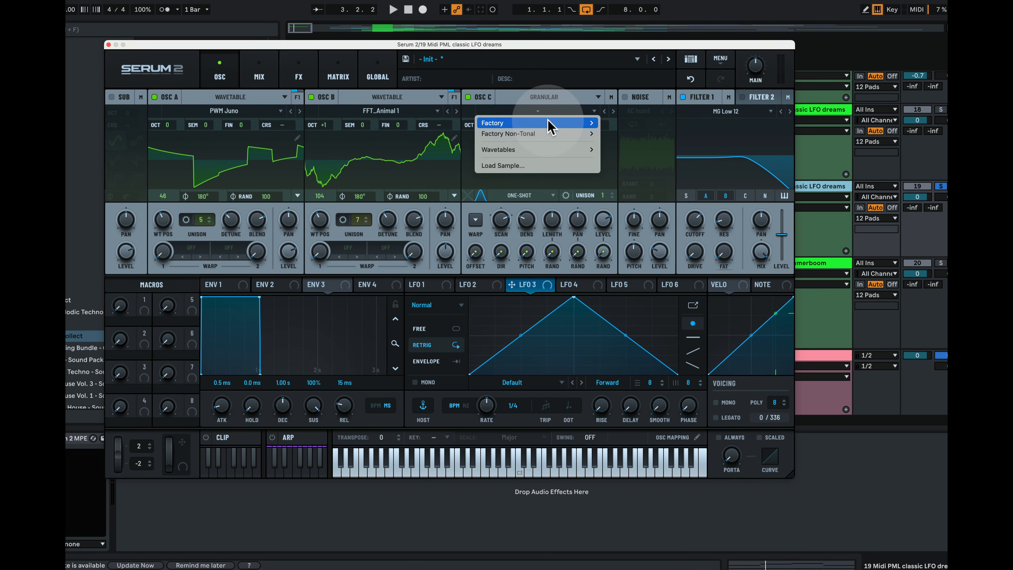
{"action": "mouse_move", "coordinate": [549, 121]}
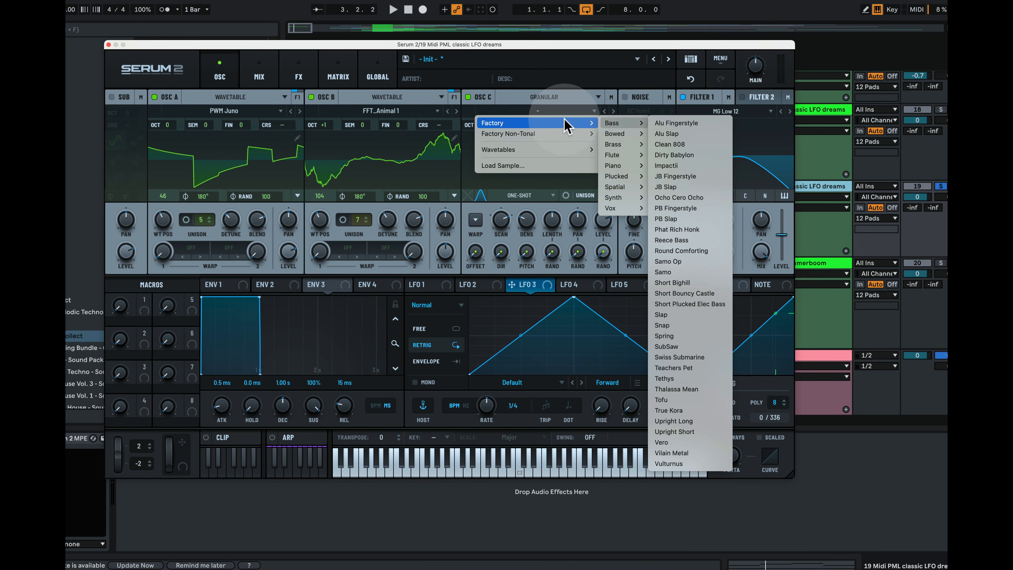
{"action": "mouse_move", "coordinate": [620, 159]}
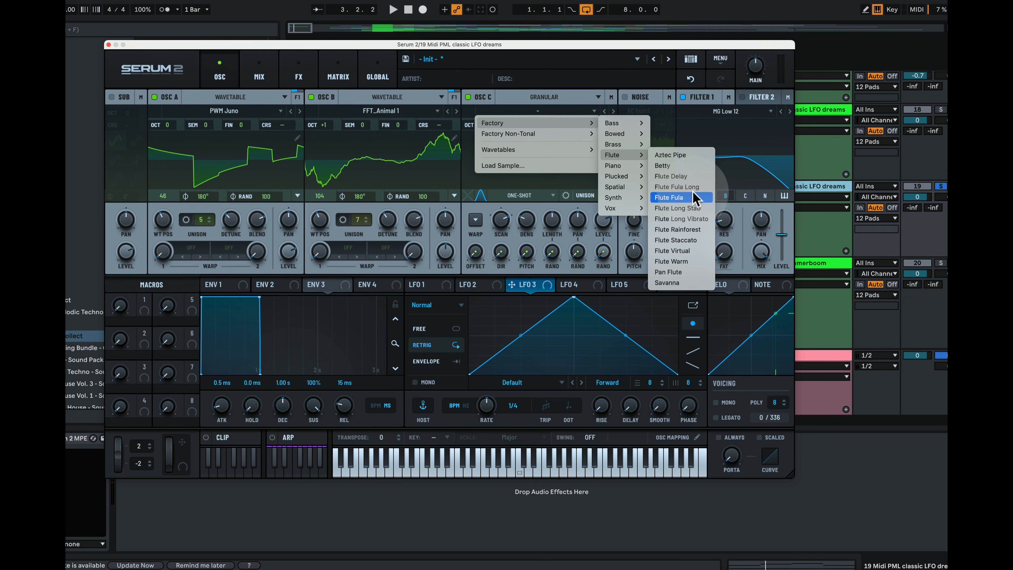
{"action": "left_click", "coordinate": [704, 197]}
{"action": "key", "text": "space"}
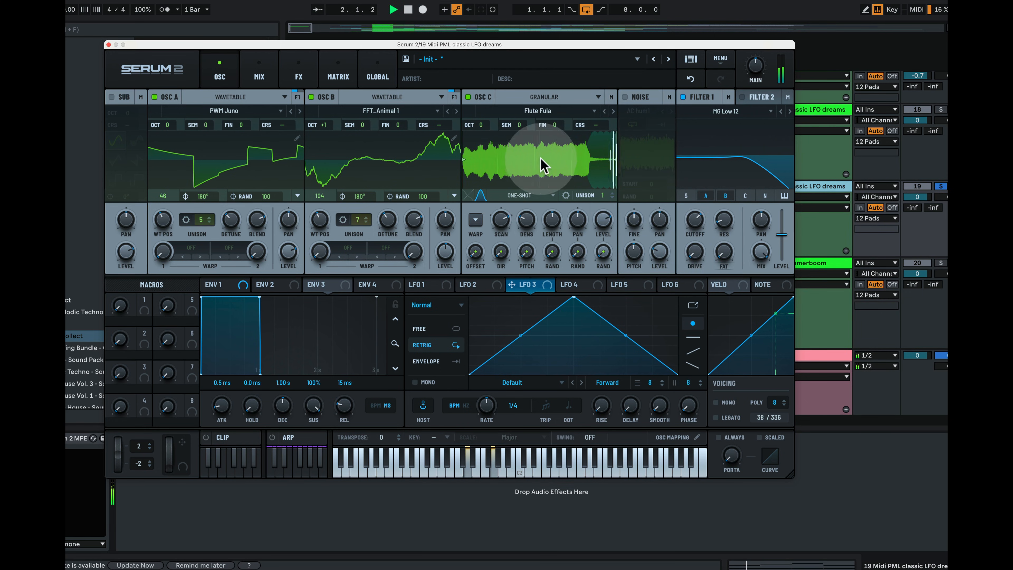
{"action": "key", "text": "space"}
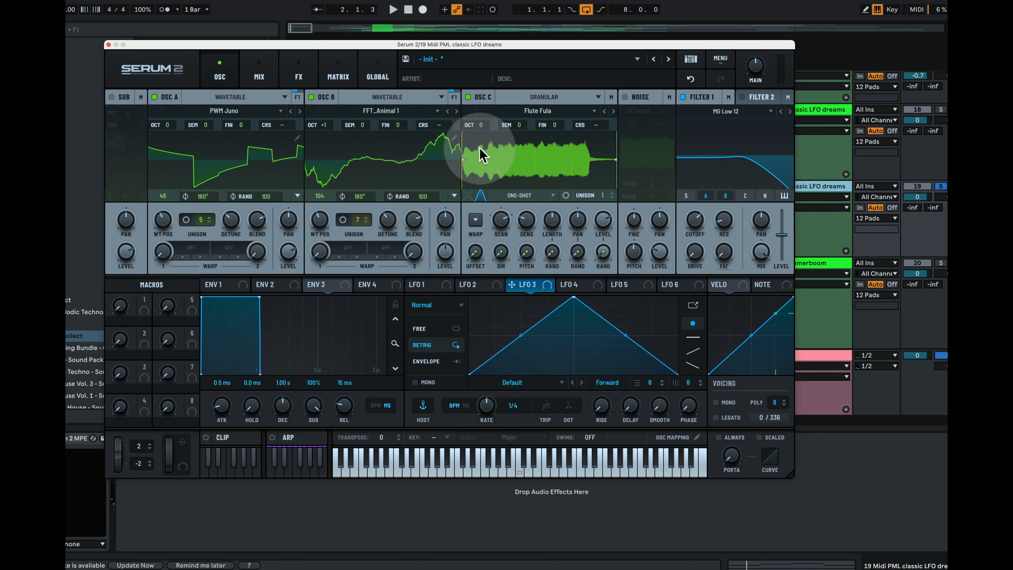
Set the flute sample to Fwd Loop and pitch oscillator C up one octave (+1)
{"action": "left_click", "coordinate": [530, 195]}
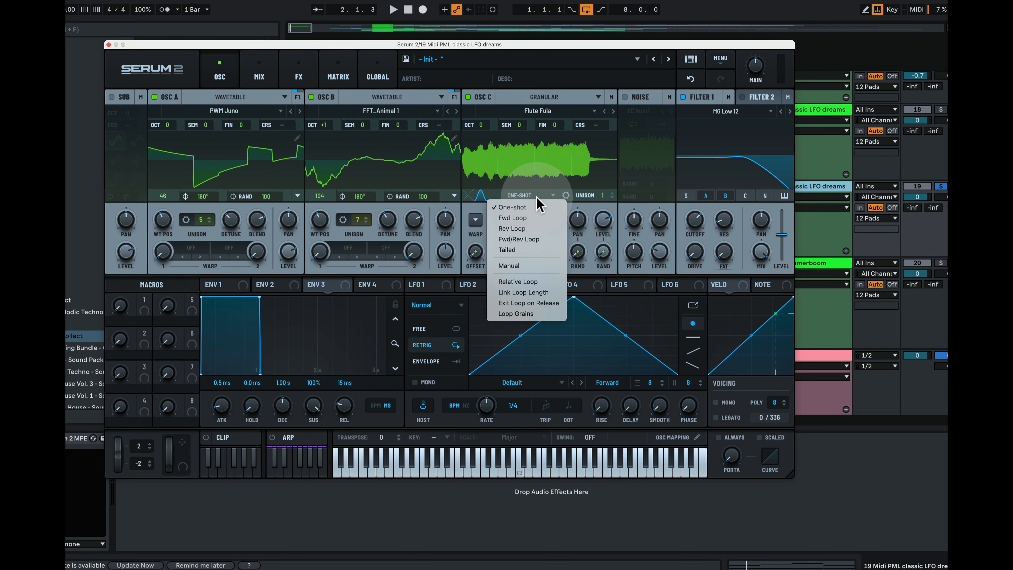
{"action": "left_click", "coordinate": [536, 213]}
{"action": "key", "text": "space"}
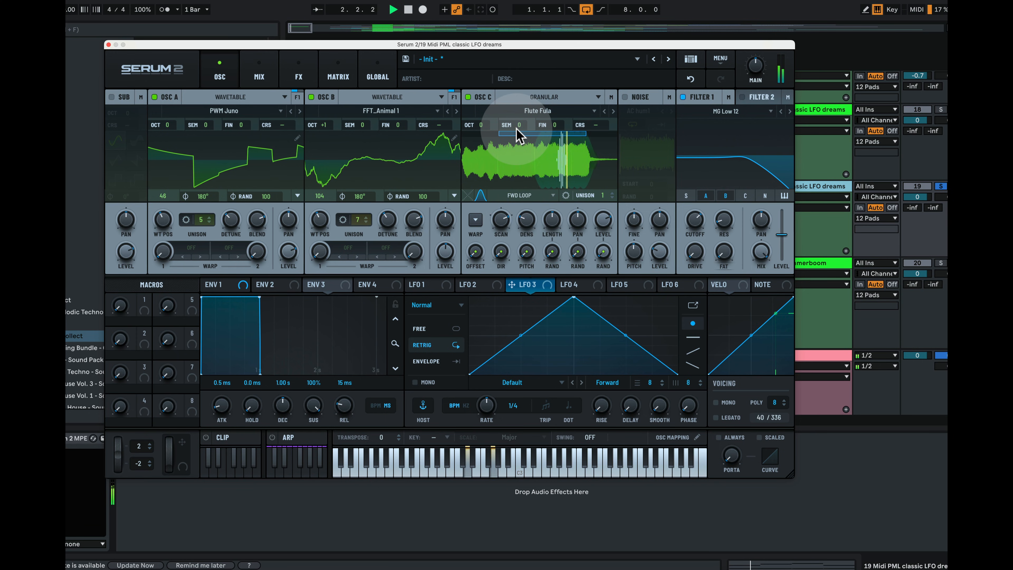
{"action": "key", "text": "space"}
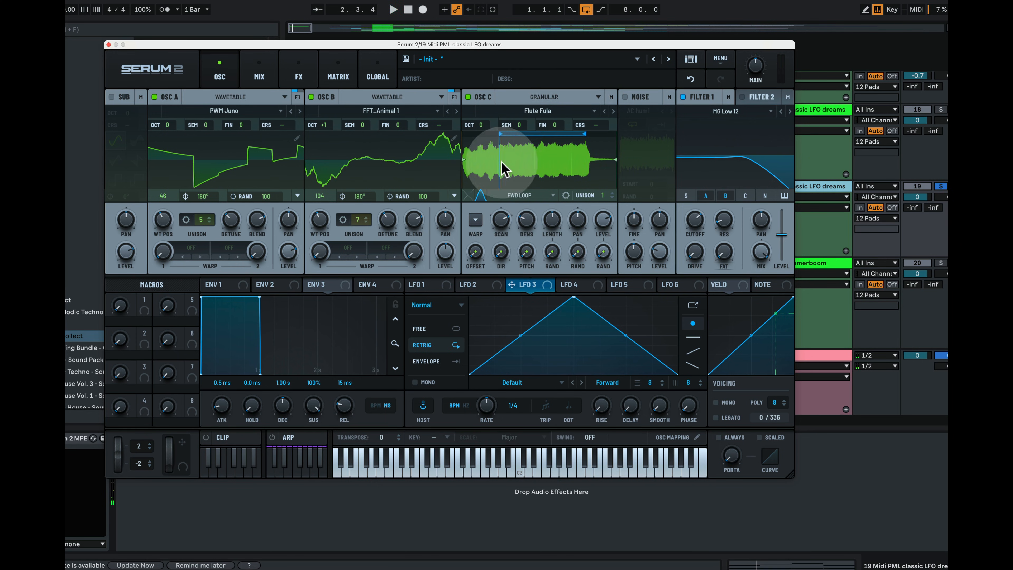
{"action": "left_click_drag", "start_coordinate": [476, 128], "coordinate": [494, 107]}
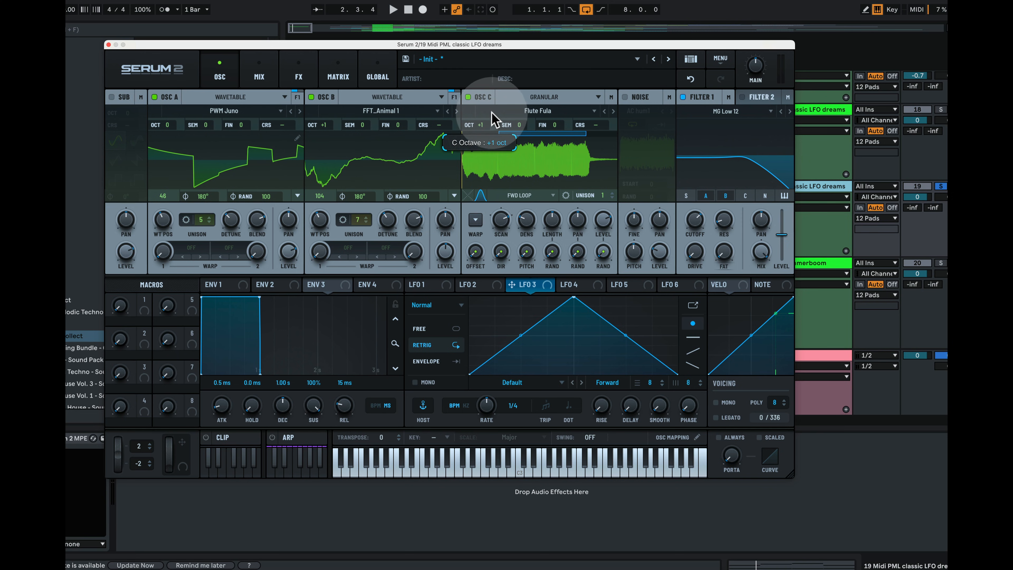
{"action": "key", "text": "space"}
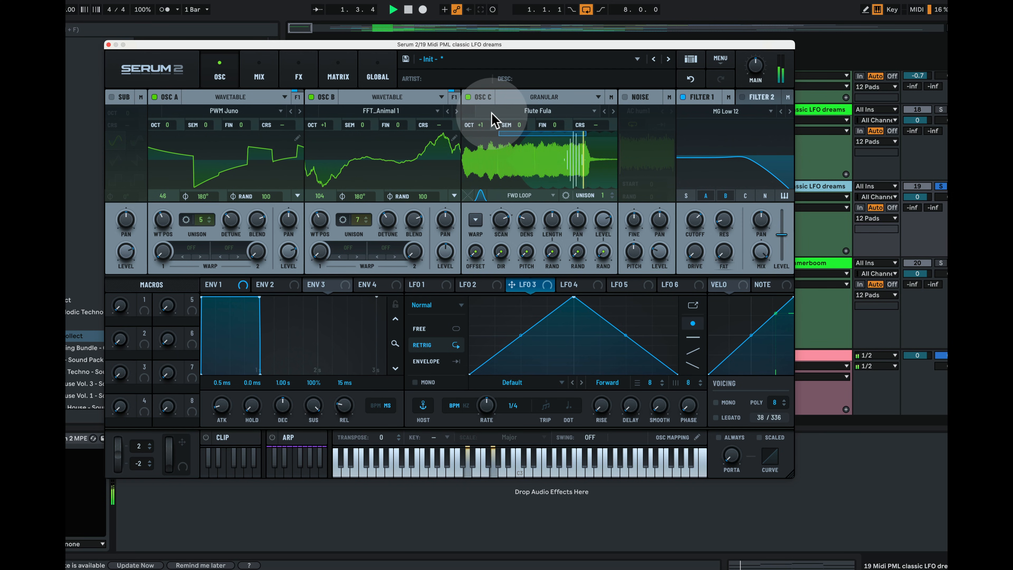
{"action": "key", "text": "space"}
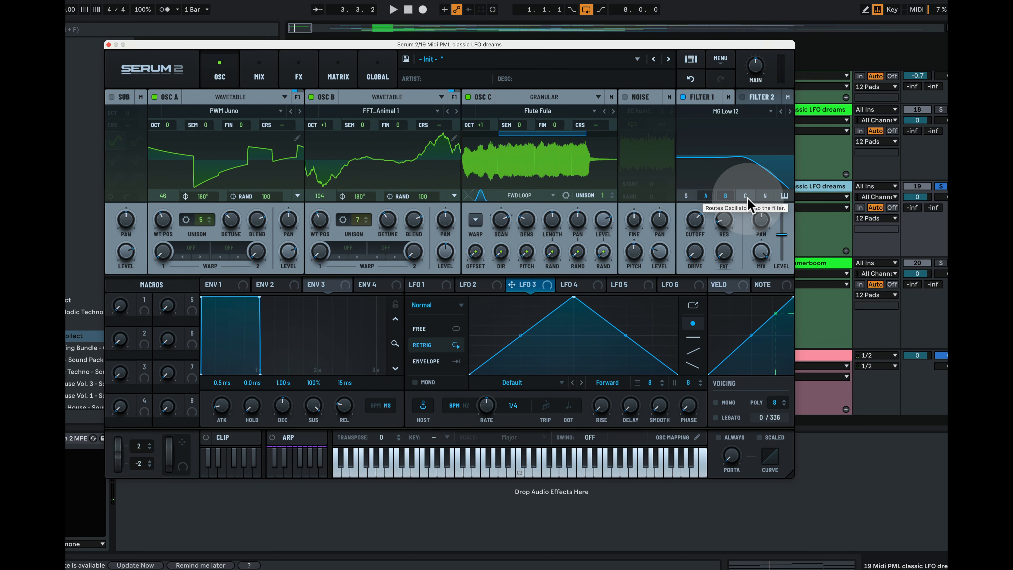
Route oscillator C through Filter 1 and audition the filtered flute
{"action": "left_click", "coordinate": [746, 196]}
{"action": "key", "text": "space"}
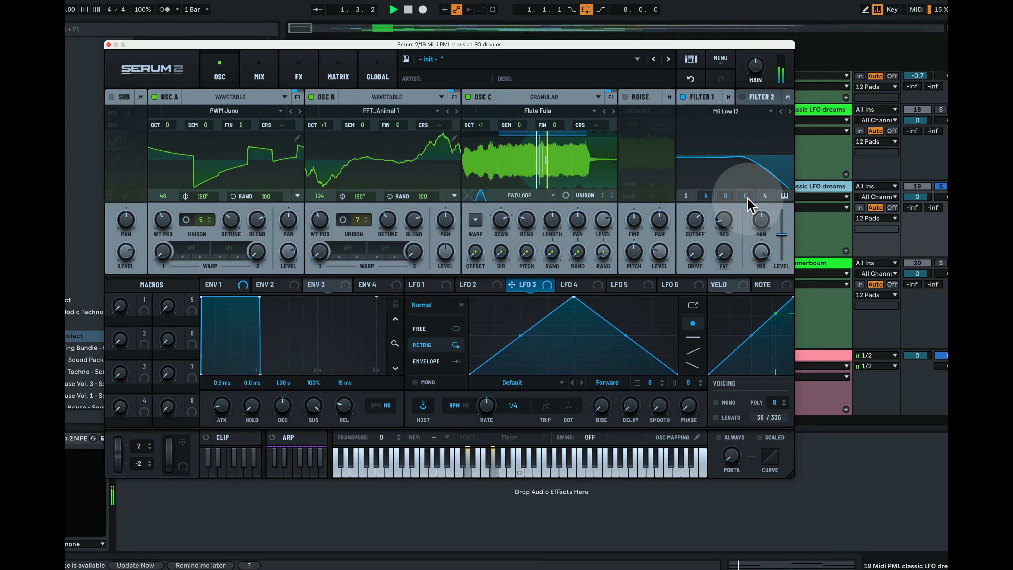
{"action": "key", "text": "space"}
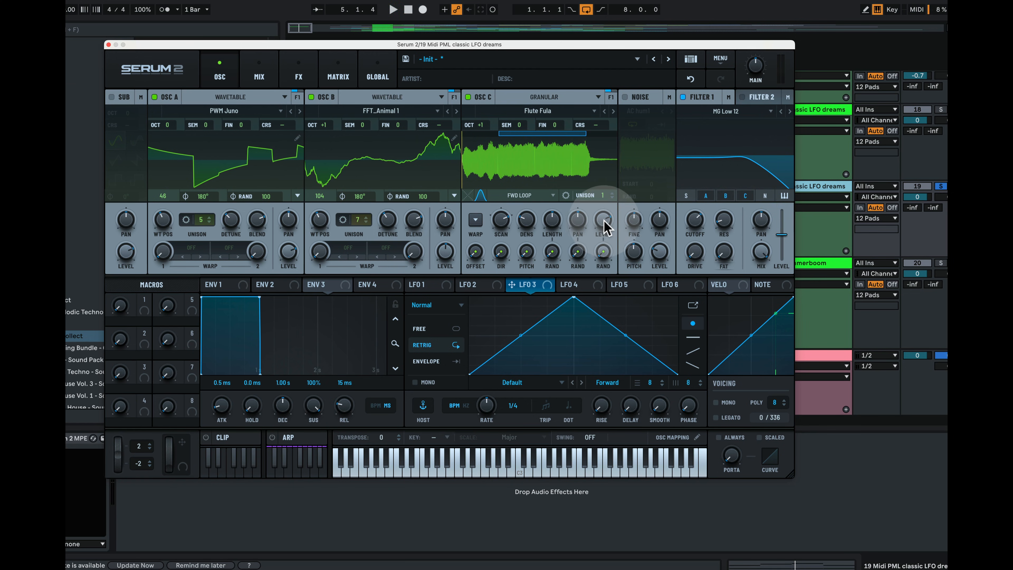
{"action": "mouse_move", "coordinate": [606, 226]}
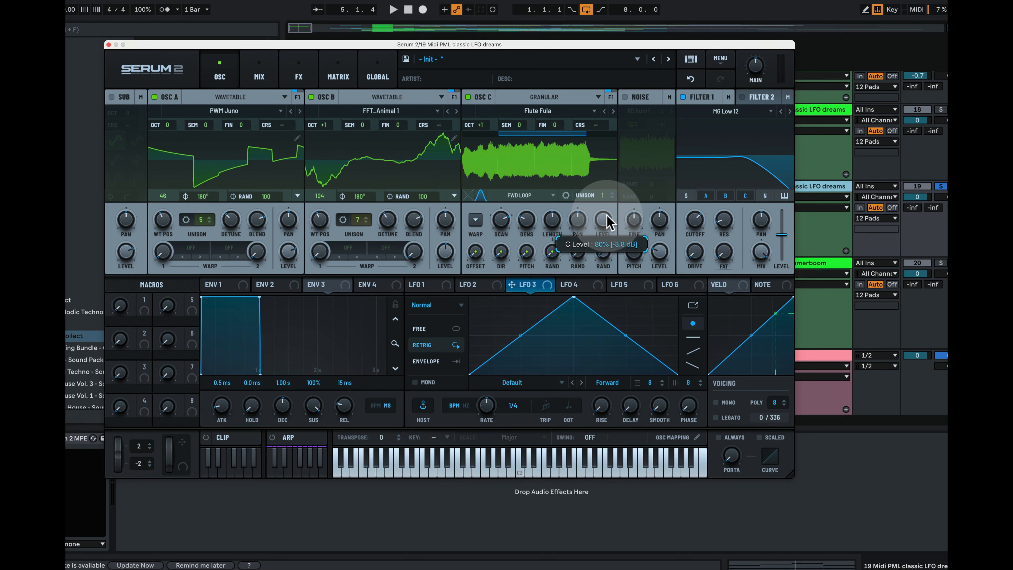
{"action": "key", "text": "space"}
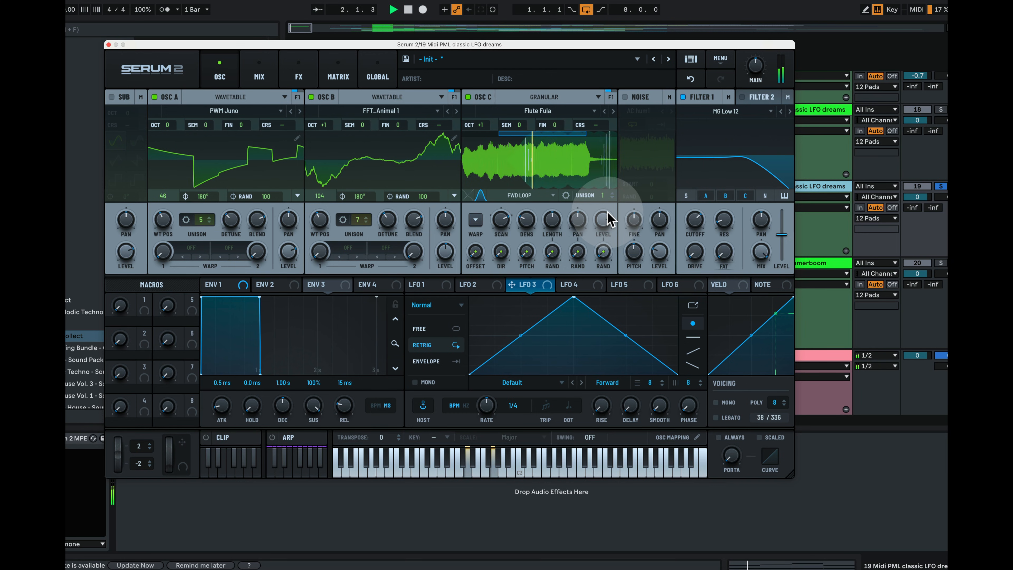
{"action": "key", "text": "space"}
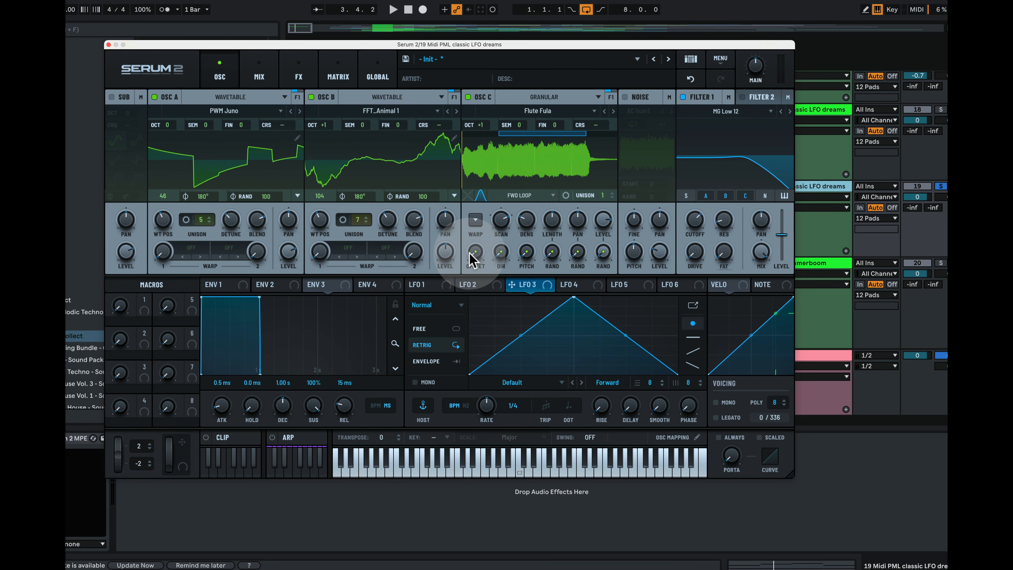
Make LFO 1 free-running in hertz and assign it to oscillator A and B pan, B at -51%
{"action": "left_click", "coordinate": [439, 285]}
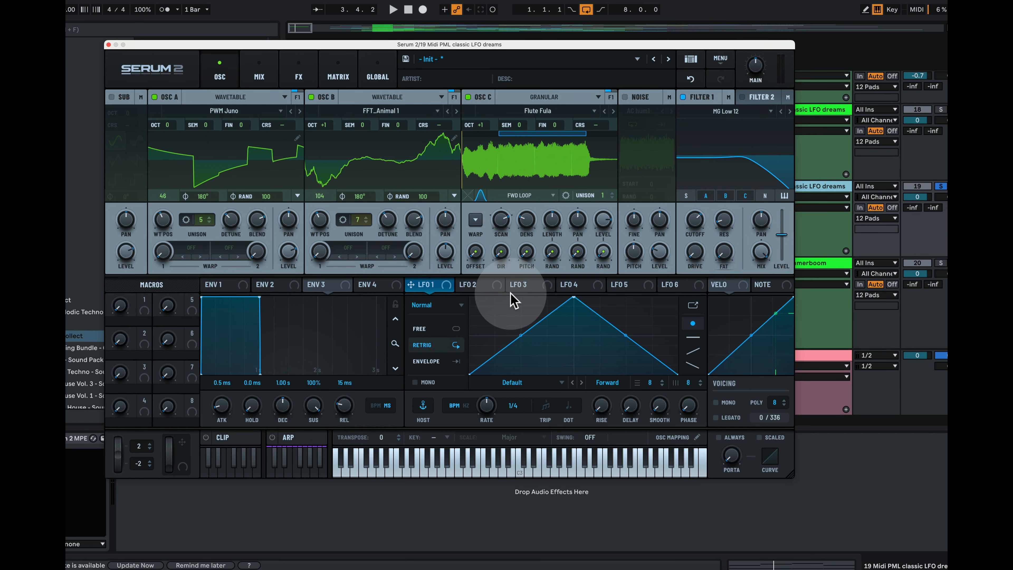
{"action": "left_click", "coordinate": [421, 329]}
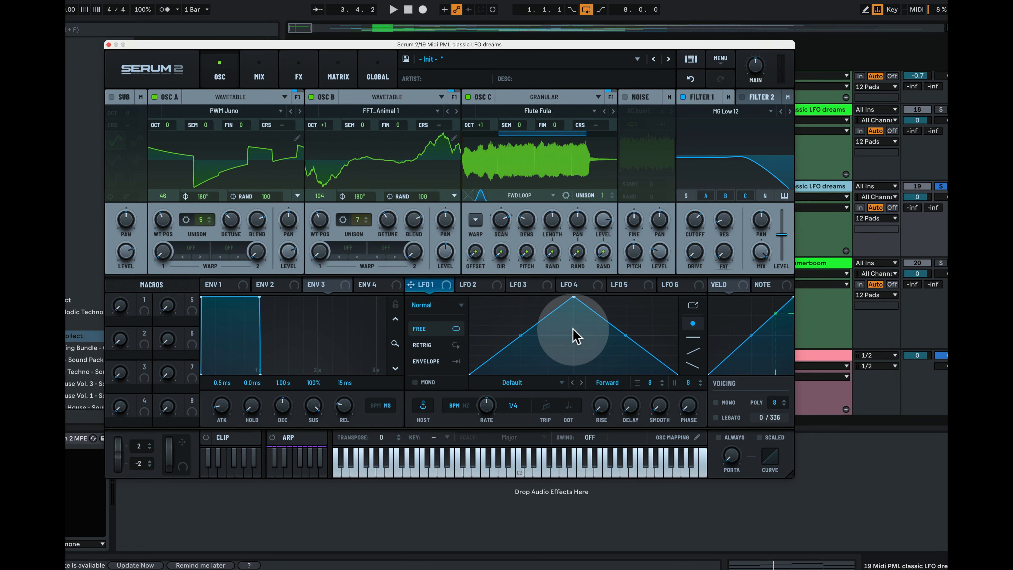
{"action": "left_click", "coordinate": [466, 405]}
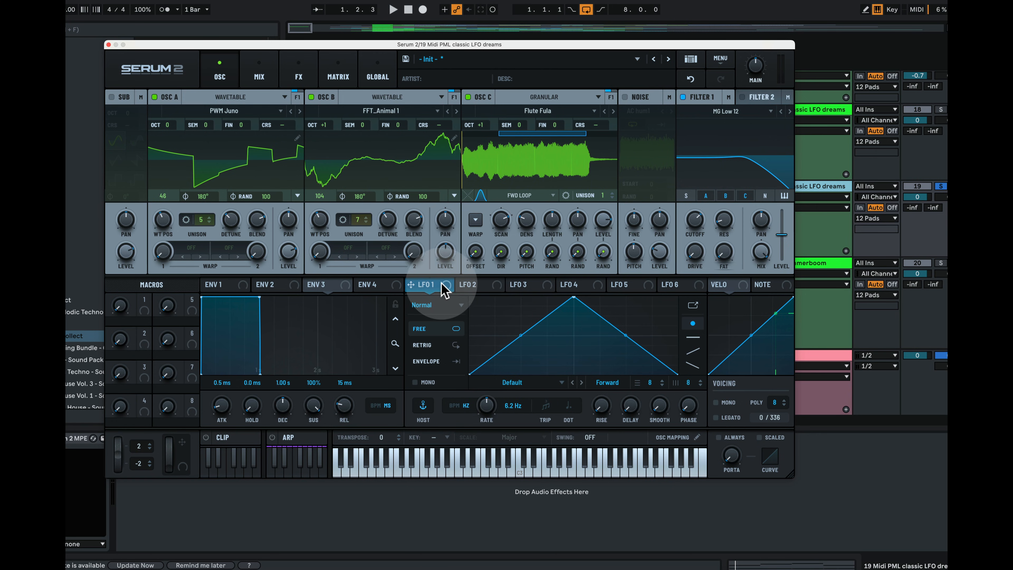
{"action": "left_click_drag", "start_coordinate": [445, 293], "coordinate": [278, 243]}
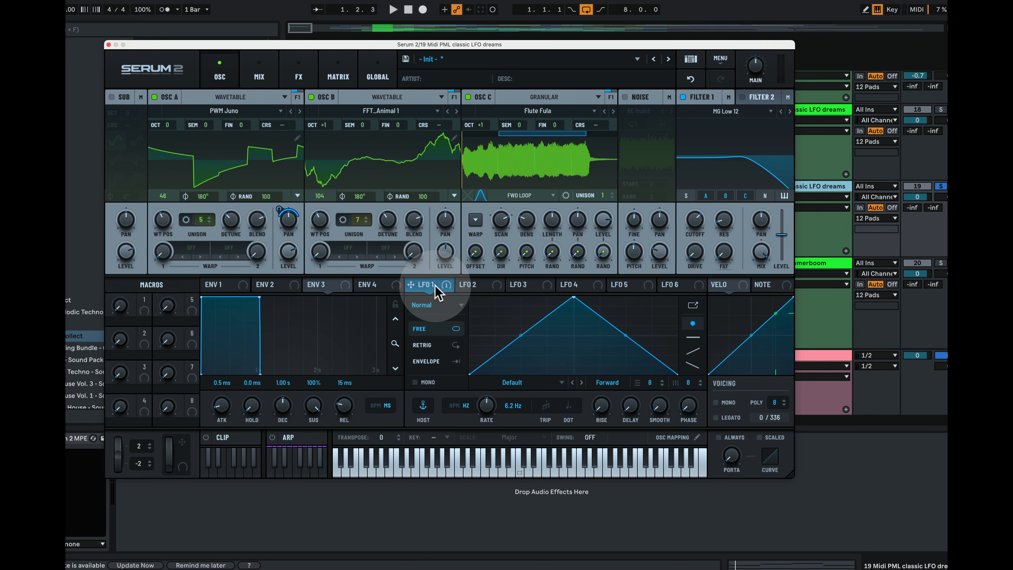
{"action": "mouse_move", "coordinate": [435, 286]}
{"action": "left_mouse_down"}
{"action": "mouse_move", "coordinate": [452, 283]}
{"action": "mouse_move", "coordinate": [440, 211]}
{"action": "mouse_move", "coordinate": [445, 303]}
{"action": "left_mouse_up"}
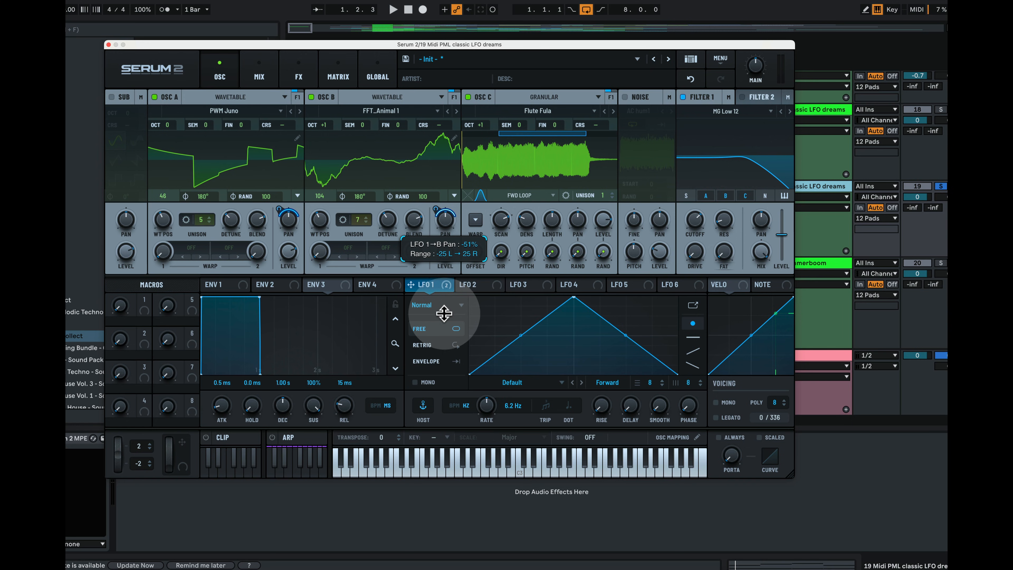
{"action": "left_click_drag", "start_coordinate": [444, 313], "coordinate": [445, 311]}
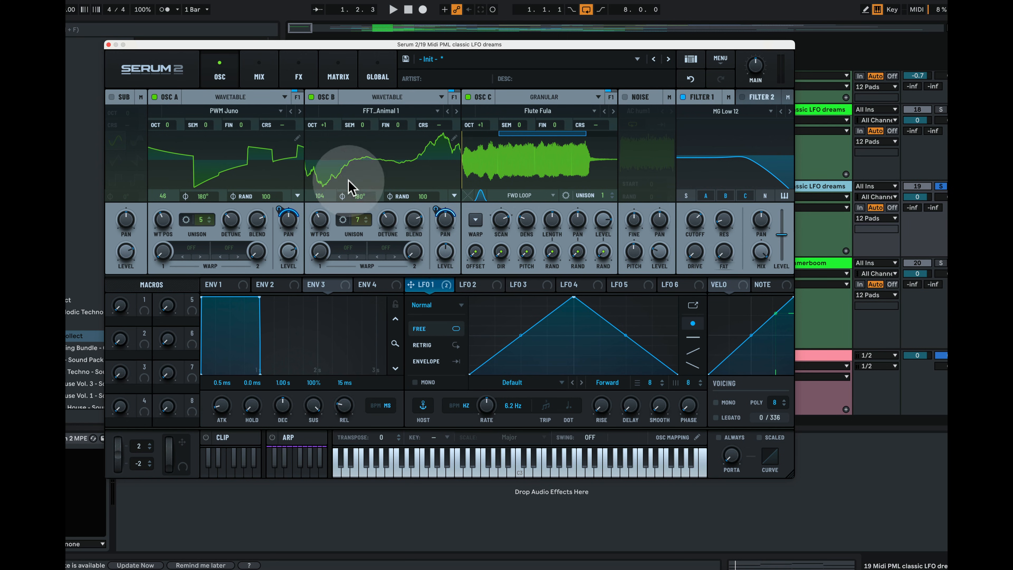
Slow LFO 1's rate while auditioning the pan movement, then bring up LFO 3's editor
{"action": "key", "text": "space"}
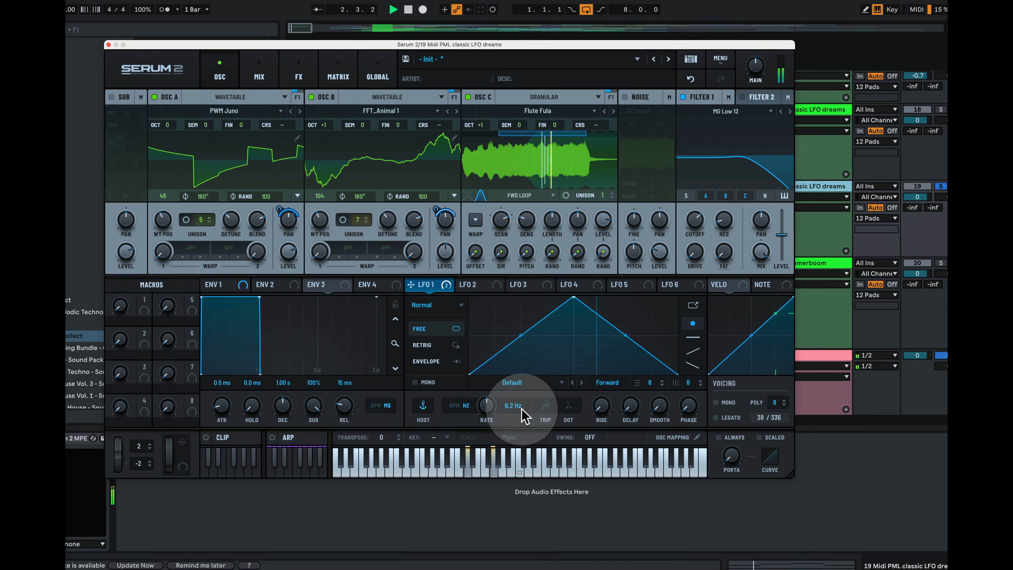
{"action": "key", "text": "space"}
{"action": "left_click_drag", "start_coordinate": [487, 411], "coordinate": [493, 447]}
{"action": "key", "text": "space"}
{"action": "key", "text": "space"}
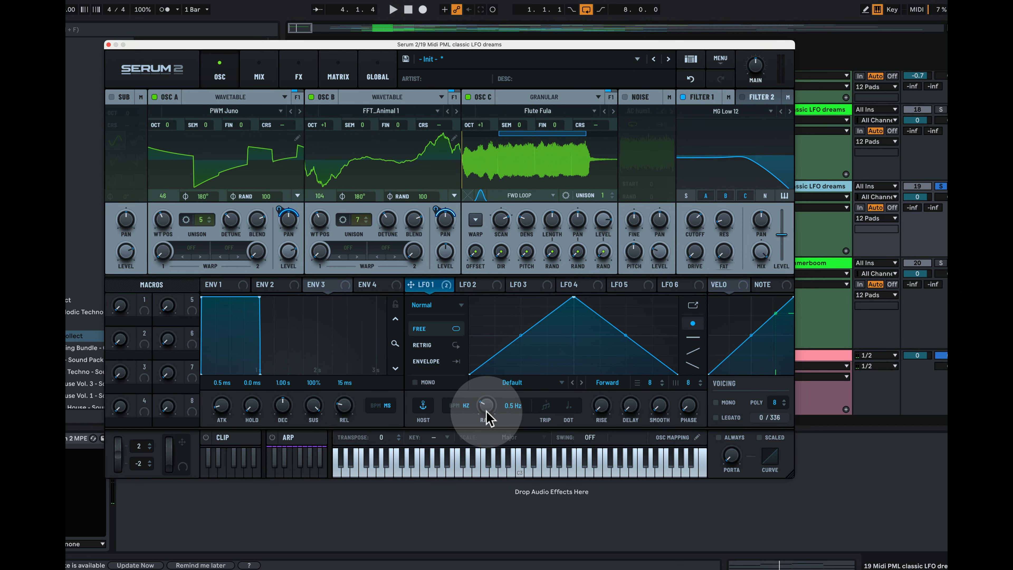
{"action": "key", "text": "space"}
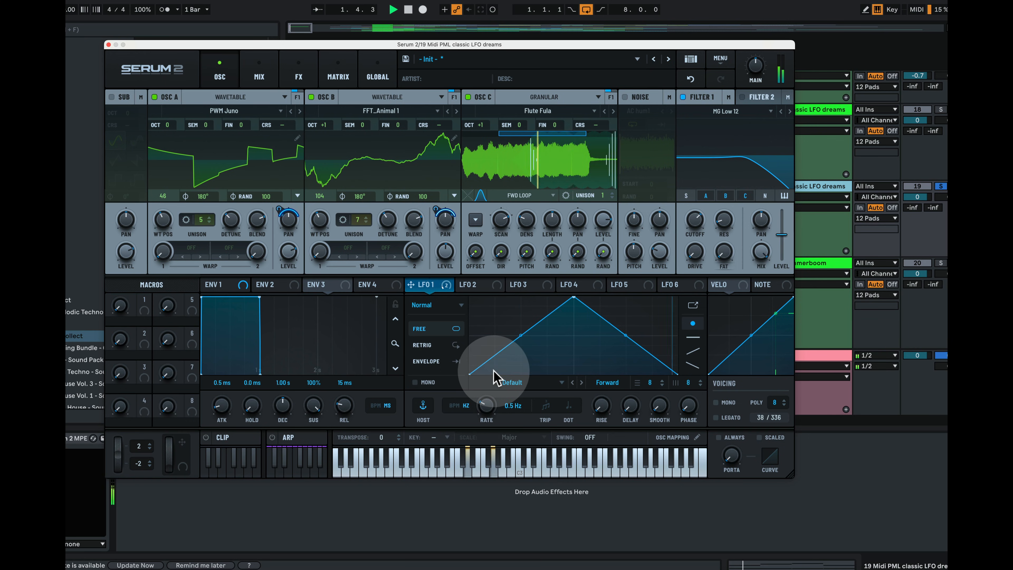
{"action": "key", "text": "space"}
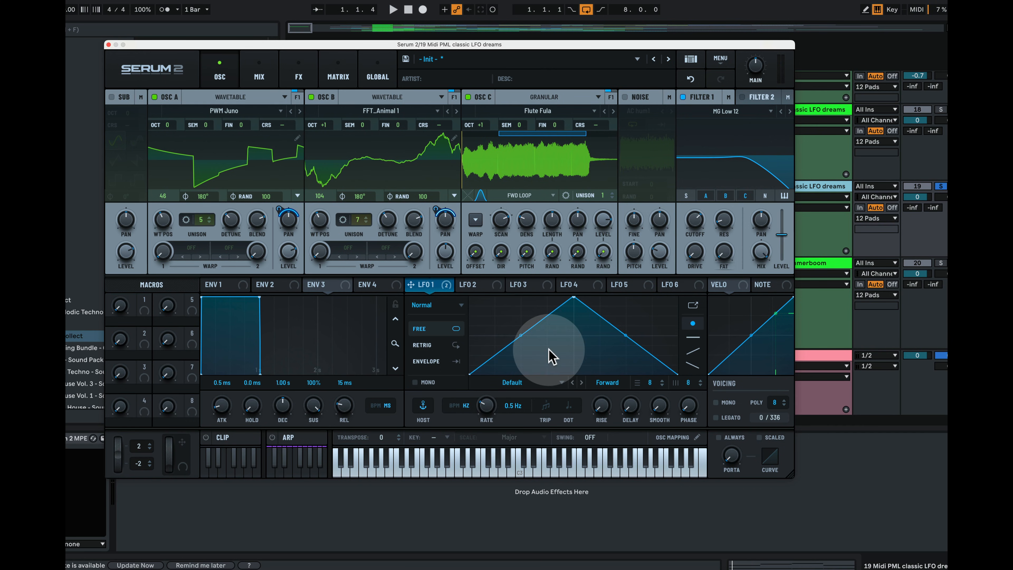
{"action": "left_click", "coordinate": [528, 284]}
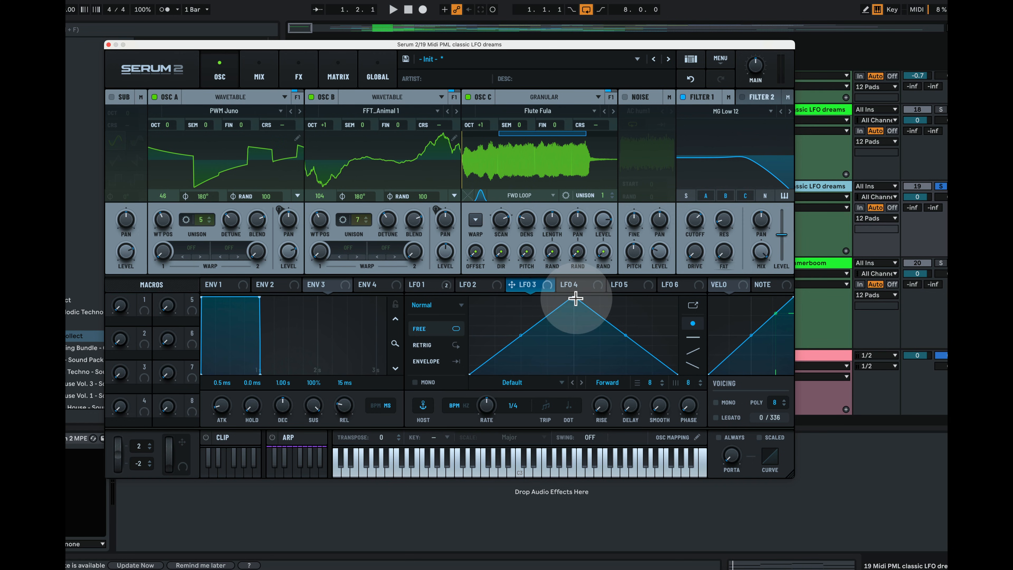
Reshape LFO 3 into a curved falling ramp and assign it to Filter 1 cutoff
{"action": "left_click_drag", "start_coordinate": [575, 297], "coordinate": [456, 271]}
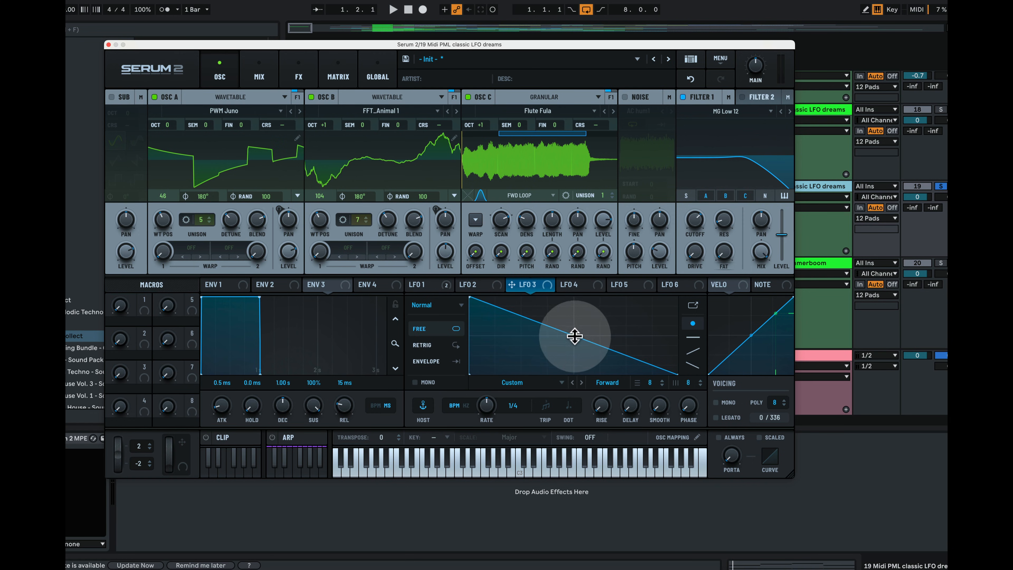
{"action": "left_click_drag", "start_coordinate": [574, 336], "coordinate": [543, 351]}
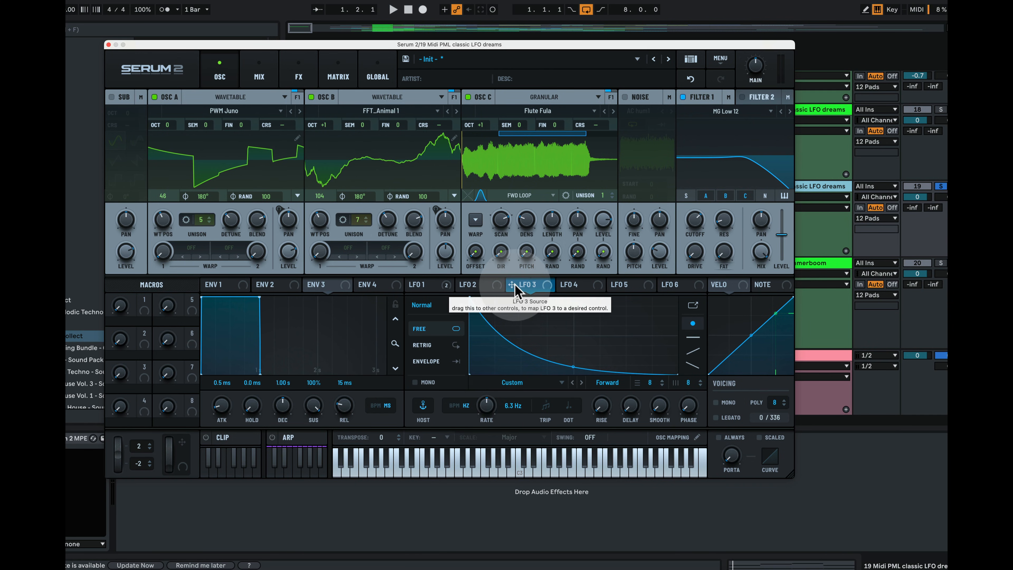
{"action": "left_click_drag", "start_coordinate": [515, 287], "coordinate": [696, 255]}
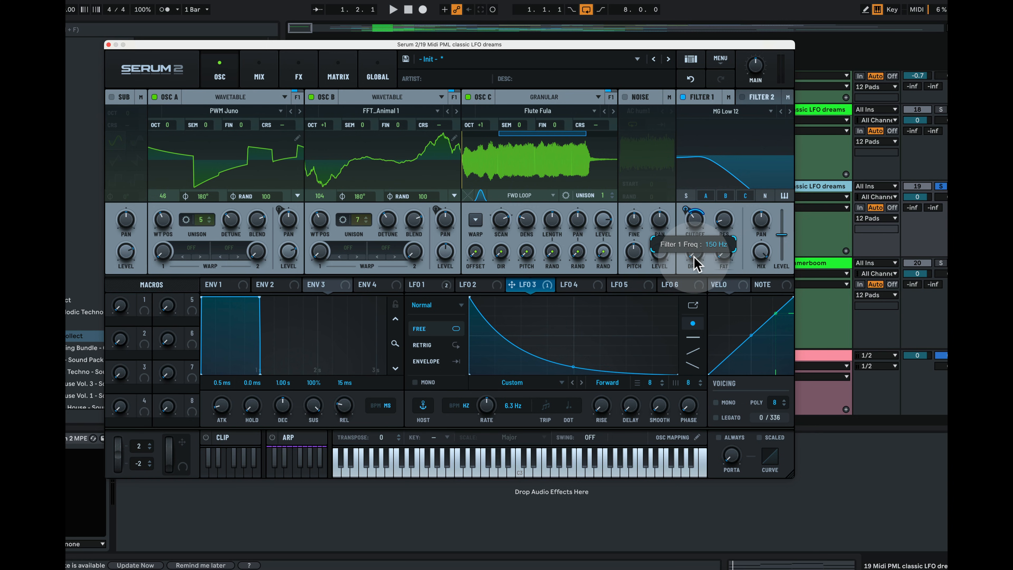
{"action": "left_click_drag", "start_coordinate": [696, 263], "coordinate": [694, 255]}
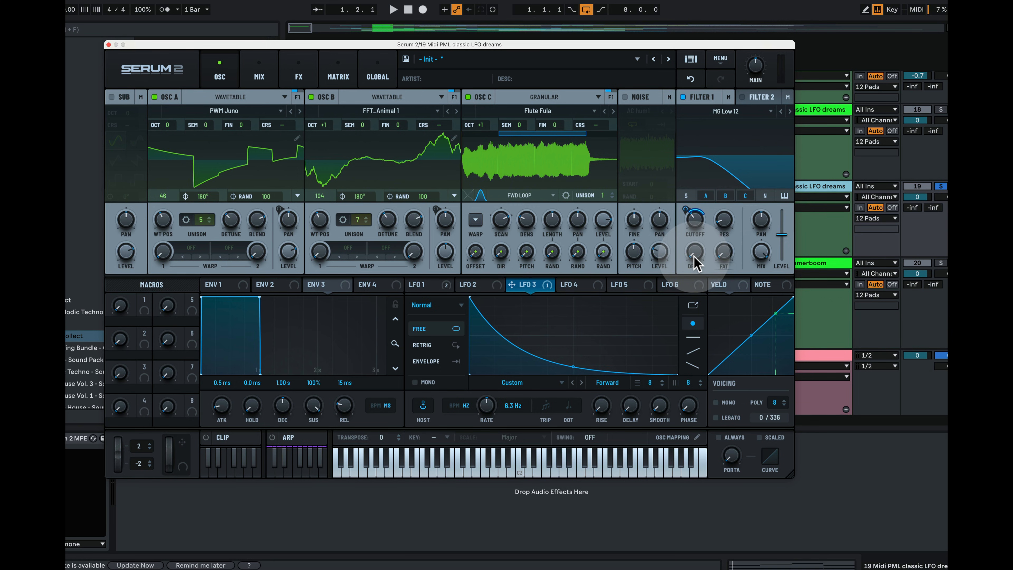
{"action": "mouse_move", "coordinate": [691, 211]}
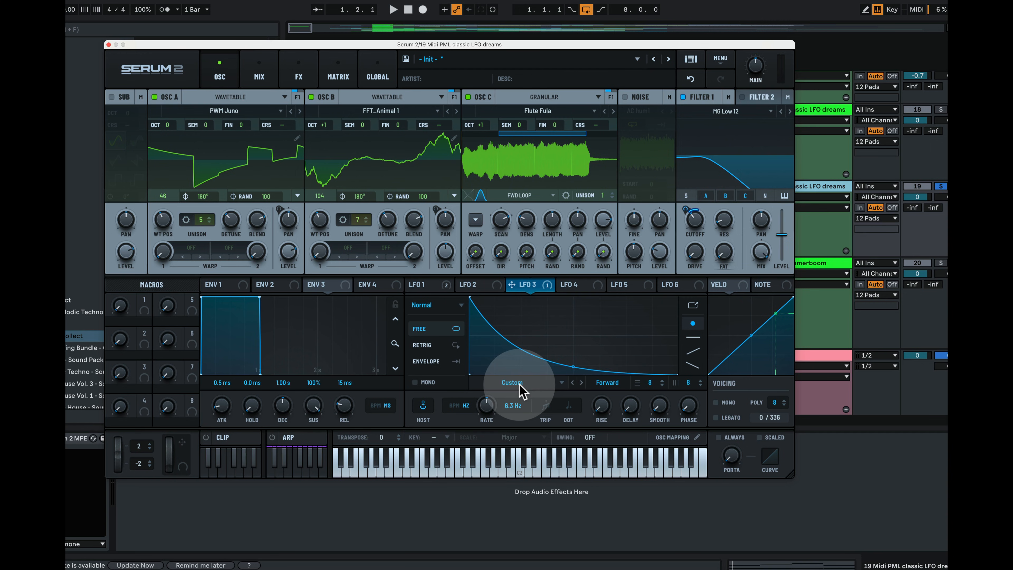
Set LFO 3's rate to 2.5 Hz, audition the filter sweep, and show Envelope 1
{"action": "key", "text": "space"}
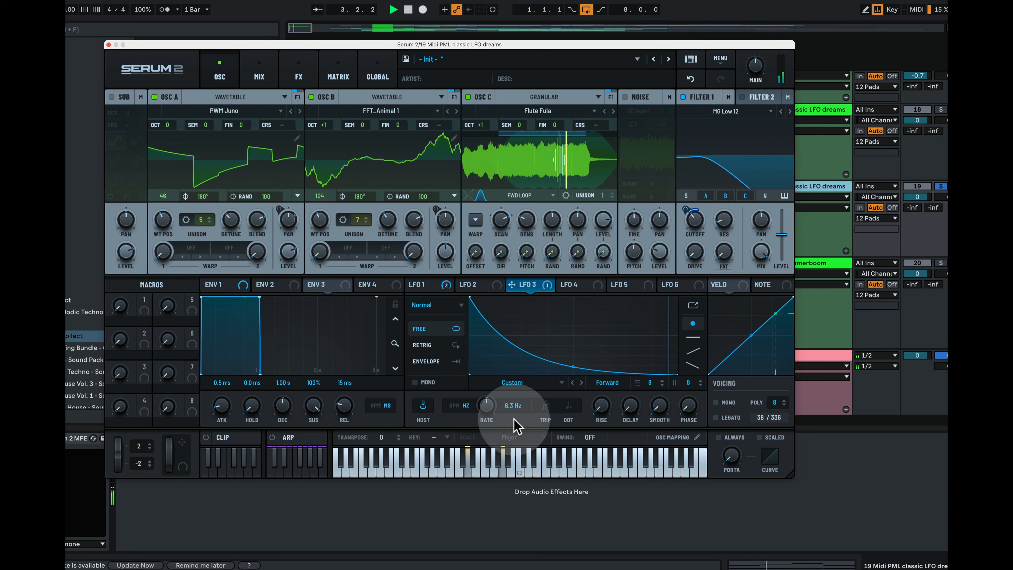
{"action": "key", "text": "space"}
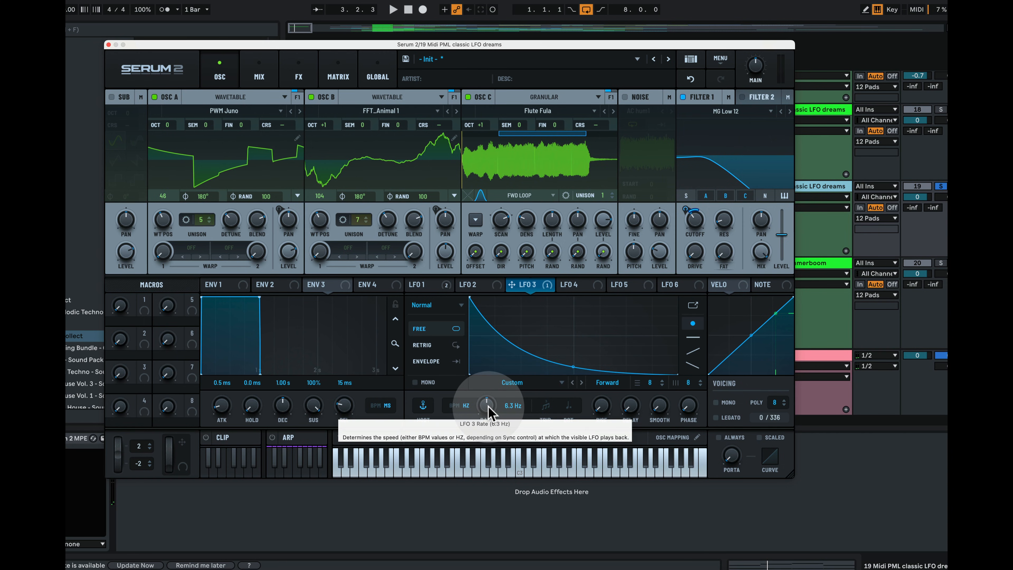
{"action": "key", "text": "space"}
{"action": "left_click_drag", "start_coordinate": [491, 413], "coordinate": [487, 419]}
{"action": "key", "text": "space"}
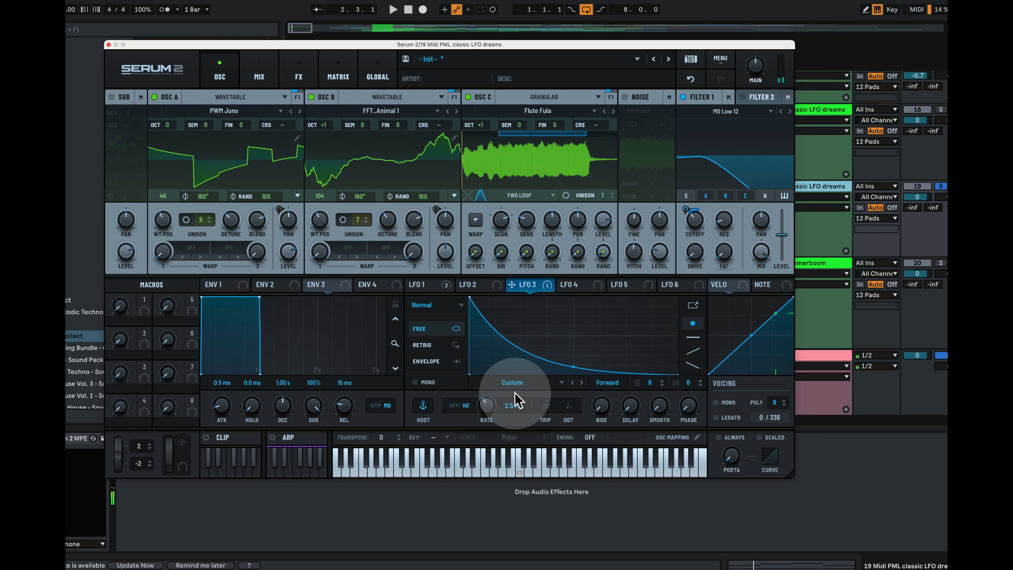
{"action": "key", "text": "space"}
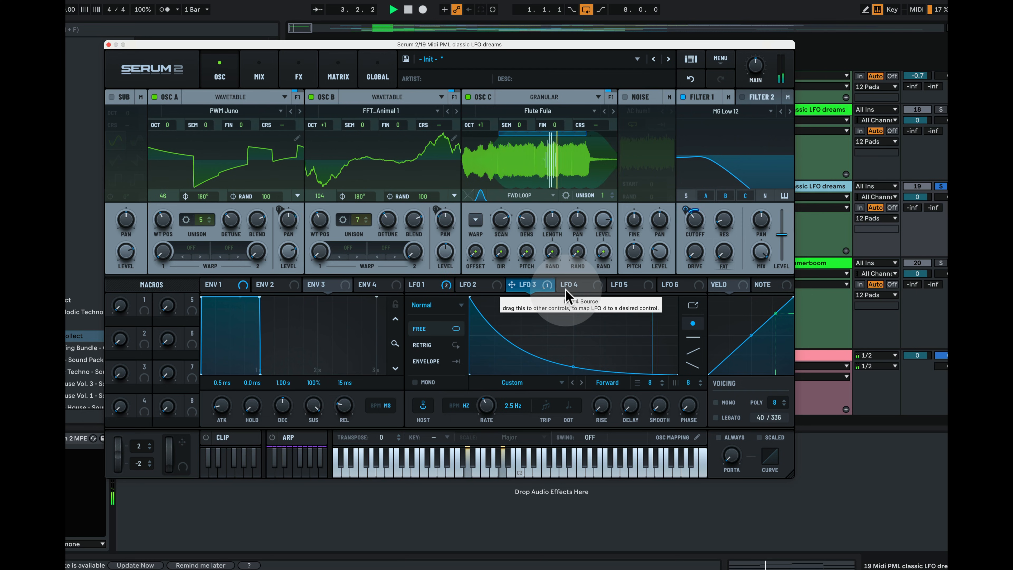
{"action": "key", "text": "space"}
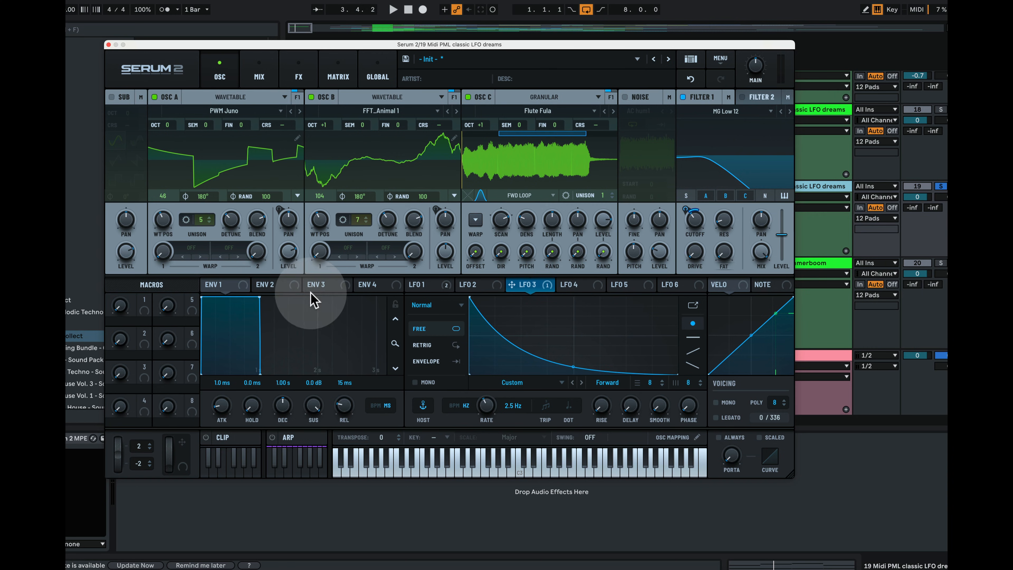
{"action": "left_click", "coordinate": [229, 286]}
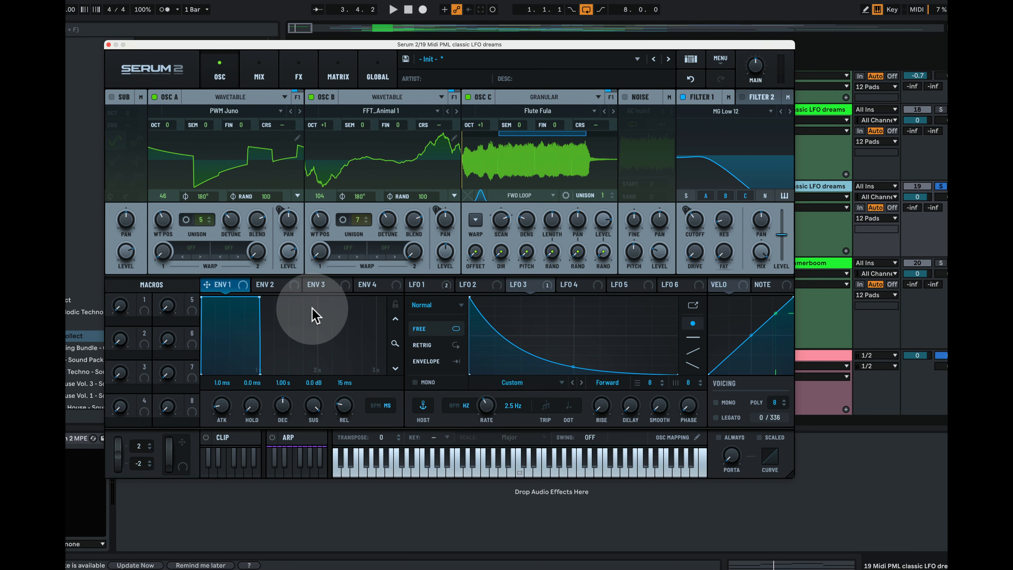
Lengthen Envelope 1's release to 490 ms and its decay to about 1.39 s
{"action": "left_click_drag", "start_coordinate": [351, 422], "coordinate": [354, 399]}
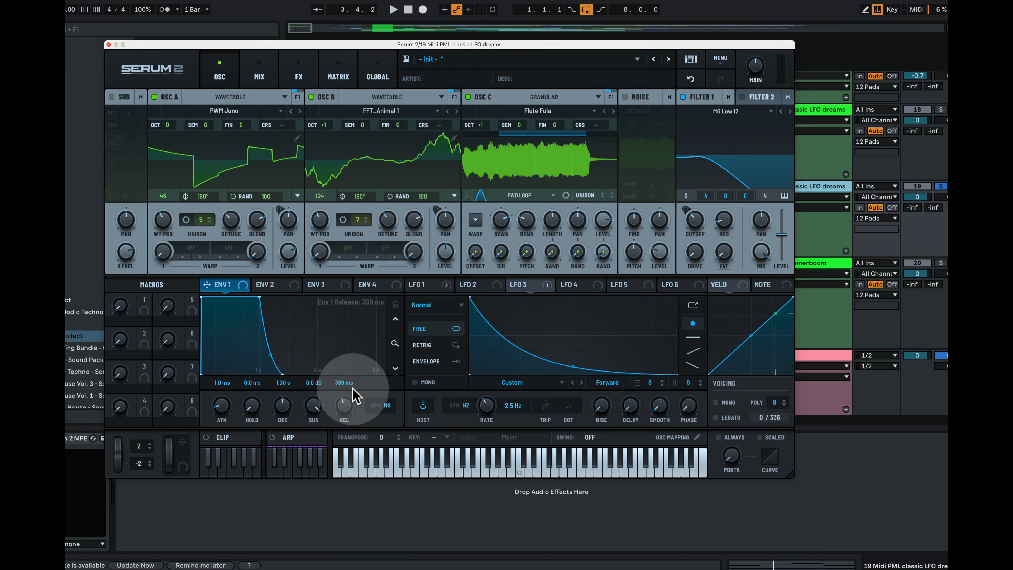
{"action": "key", "text": "space"}
{"action": "mouse_move", "coordinate": [357, 395]}
{"action": "left_mouse_down"}
{"action": "mouse_move", "coordinate": [351, 389]}
{"action": "mouse_move", "coordinate": [346, 403]}
{"action": "left_mouse_up"}
{"action": "key", "text": "space"}
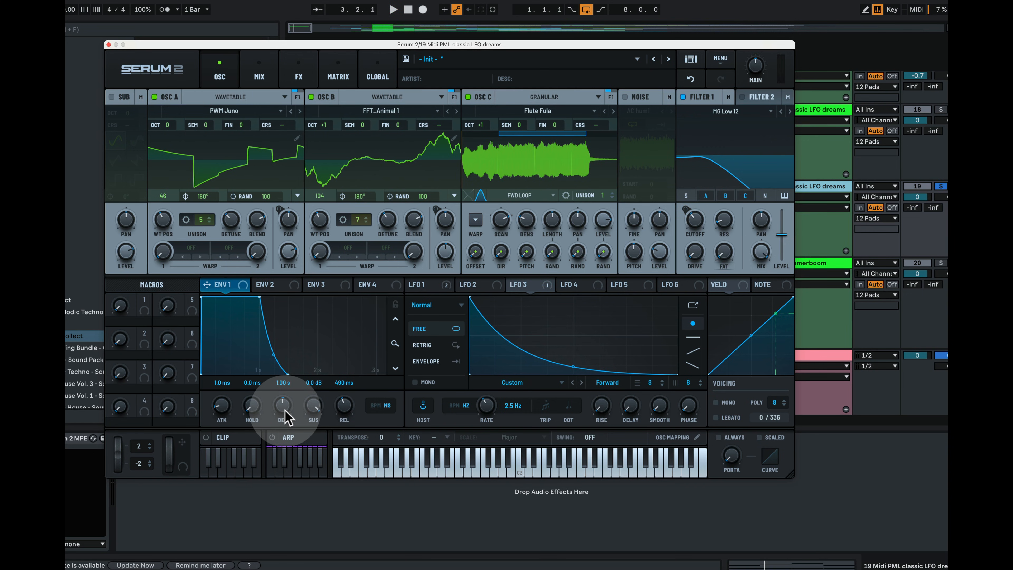
{"action": "key", "text": "space"}
{"action": "left_click_drag", "start_coordinate": [284, 411], "coordinate": [283, 358]}
{"action": "key", "text": "space"}
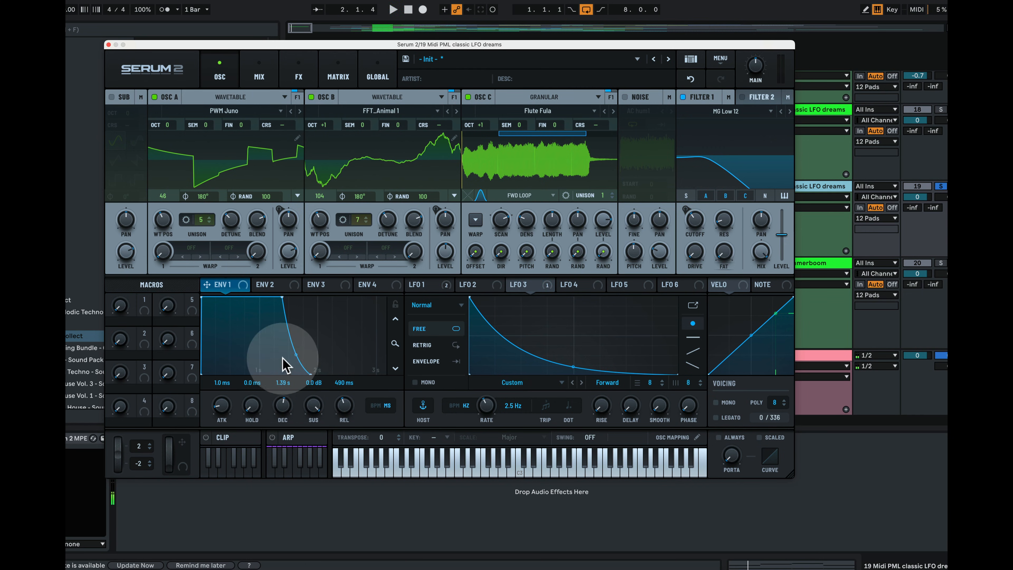
Give Envelope 2 a 1.94 s decay, a 2.32 s release and 16% sustain
{"action": "left_click", "coordinate": [275, 284]}
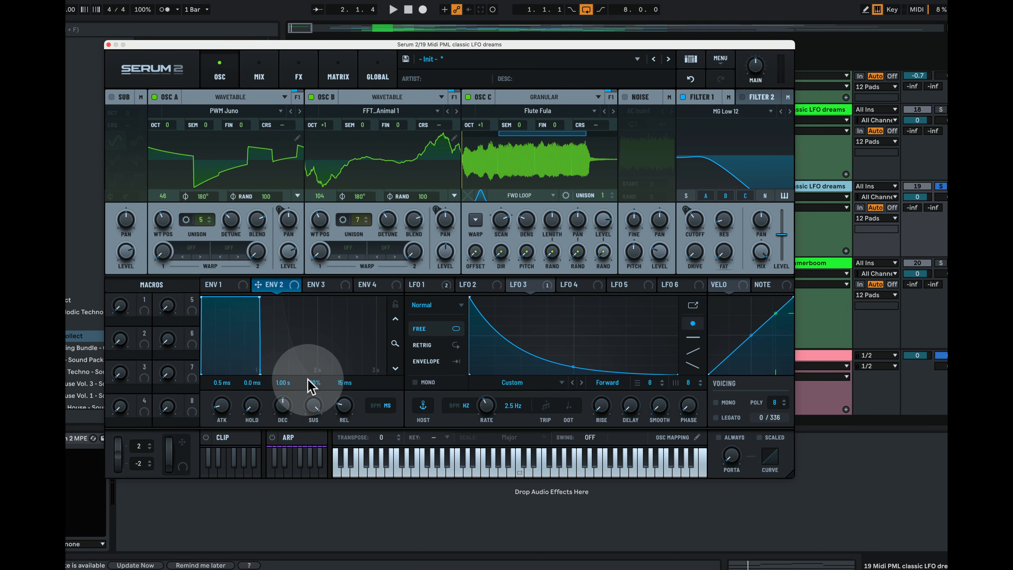
{"action": "left_click_drag", "start_coordinate": [284, 411], "coordinate": [293, 410]}
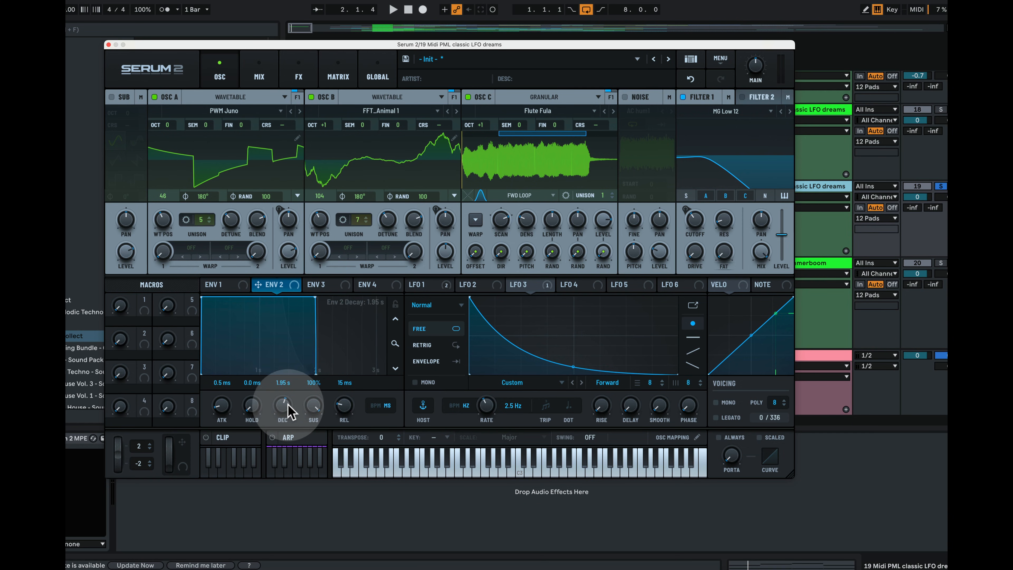
{"action": "left_click_drag", "start_coordinate": [343, 406], "coordinate": [365, 387]}
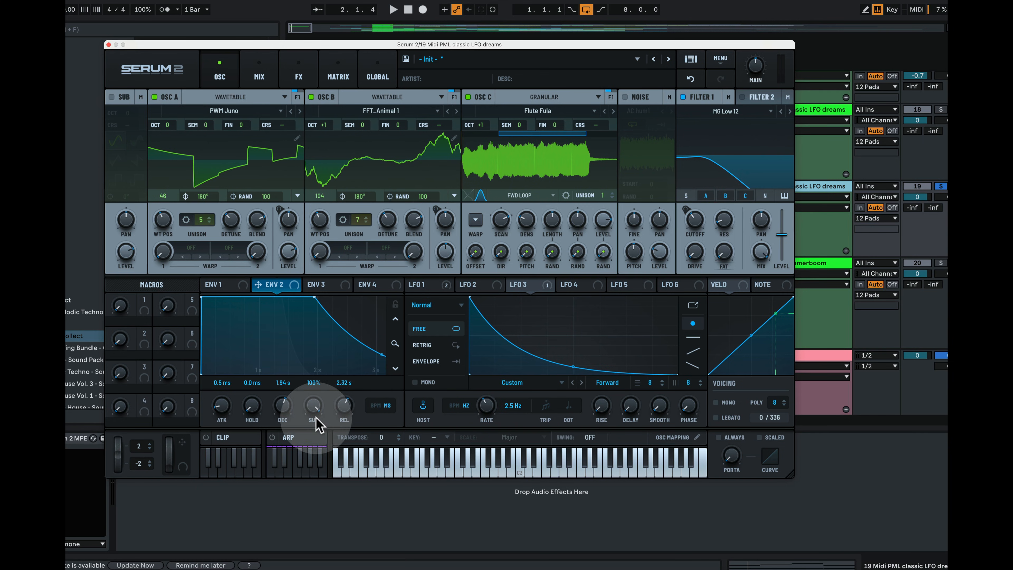
{"action": "left_click_drag", "start_coordinate": [319, 410], "coordinate": [328, 493]}
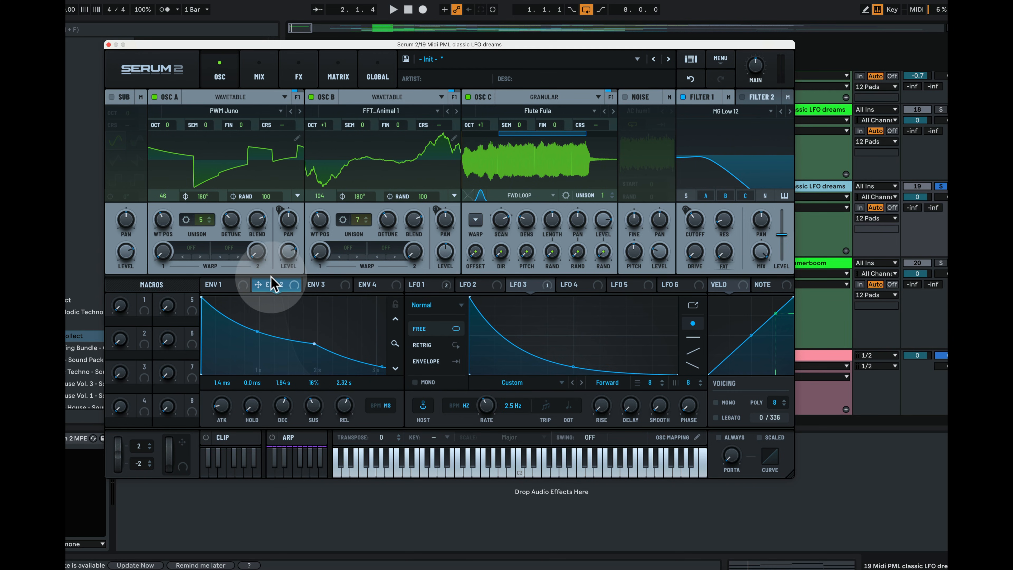
Route Envelope 2 to the LFO 3 rate at 40%, audition it, then show Envelope 3
{"action": "left_click_drag", "start_coordinate": [270, 287], "coordinate": [484, 409]}
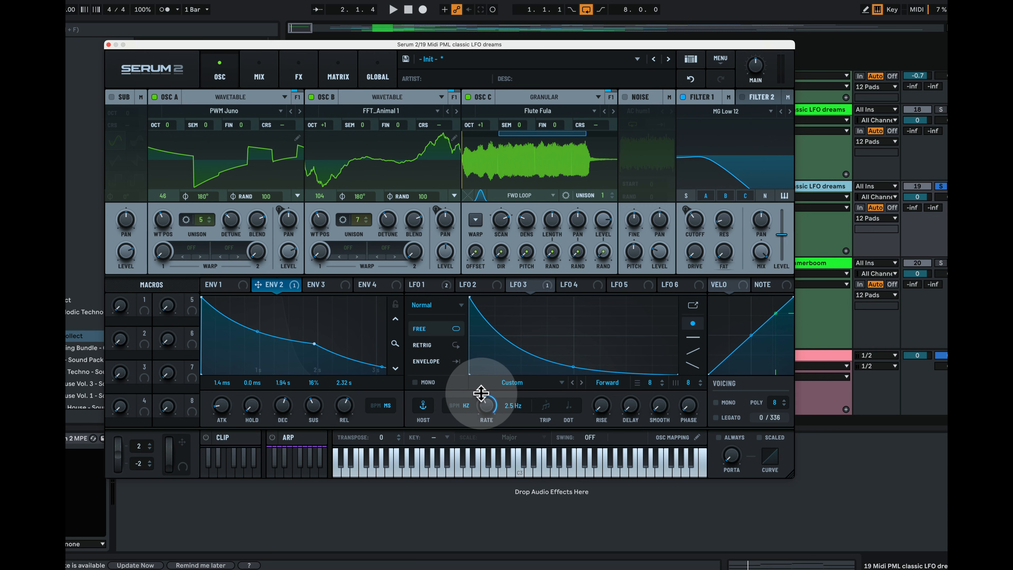
{"action": "mouse_move", "coordinate": [482, 399]}
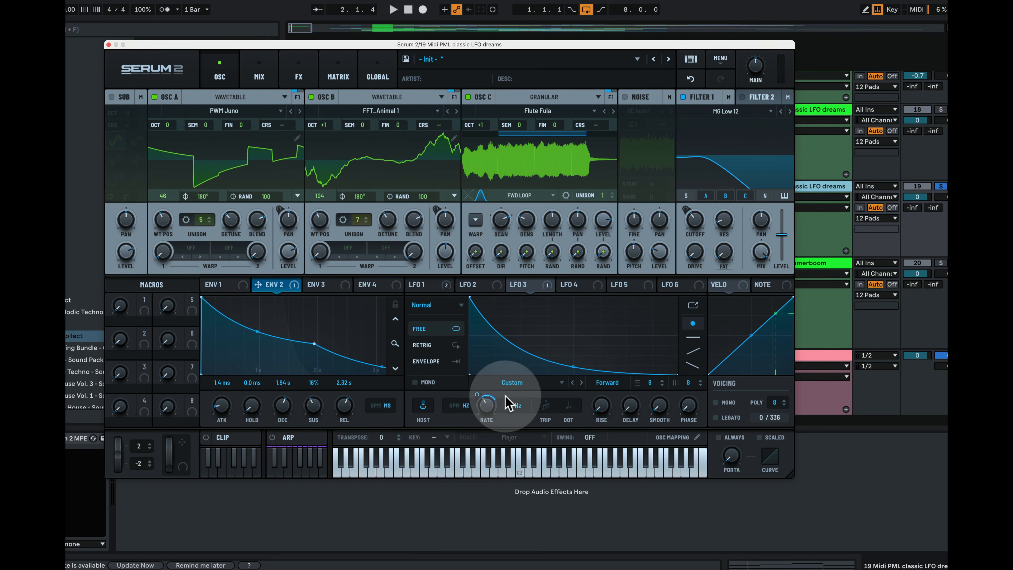
{"action": "key", "text": "space"}
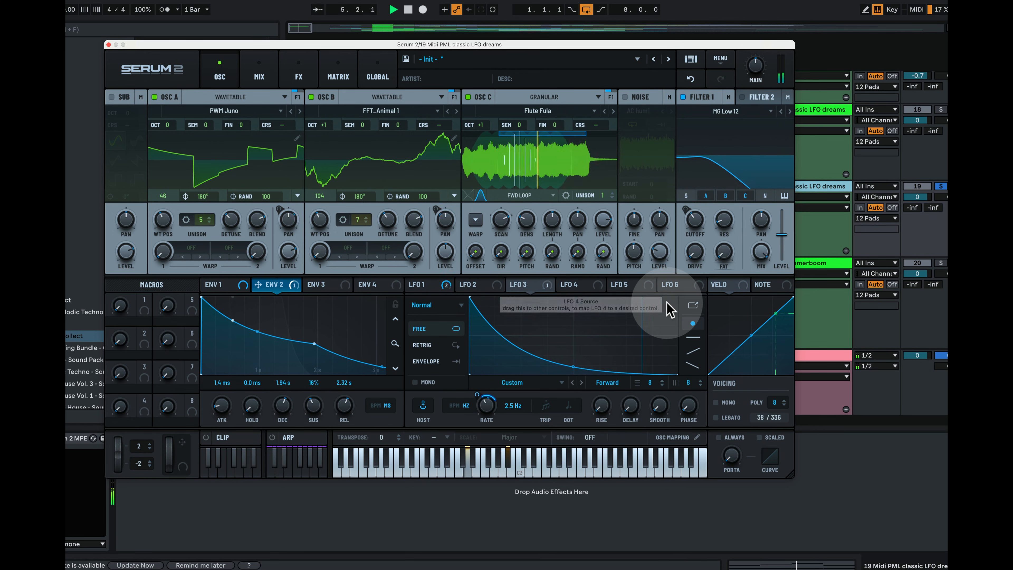
{"action": "key", "text": "space"}
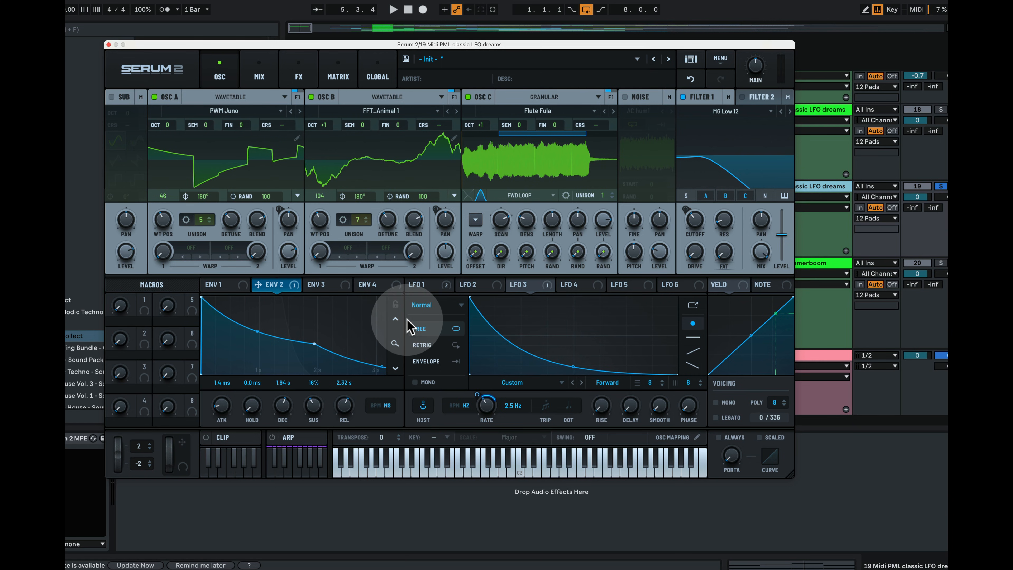
{"action": "left_click", "coordinate": [318, 287]}
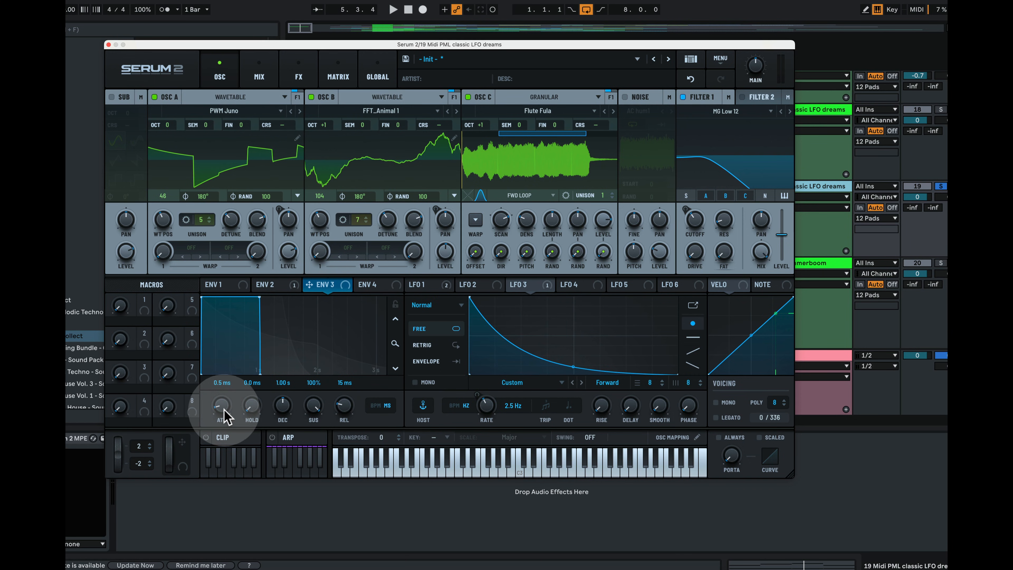
Slow Envelope 3's attack to about 2.03 s and pull its sustain down
{"action": "left_click_drag", "start_coordinate": [224, 410], "coordinate": [247, 371]}
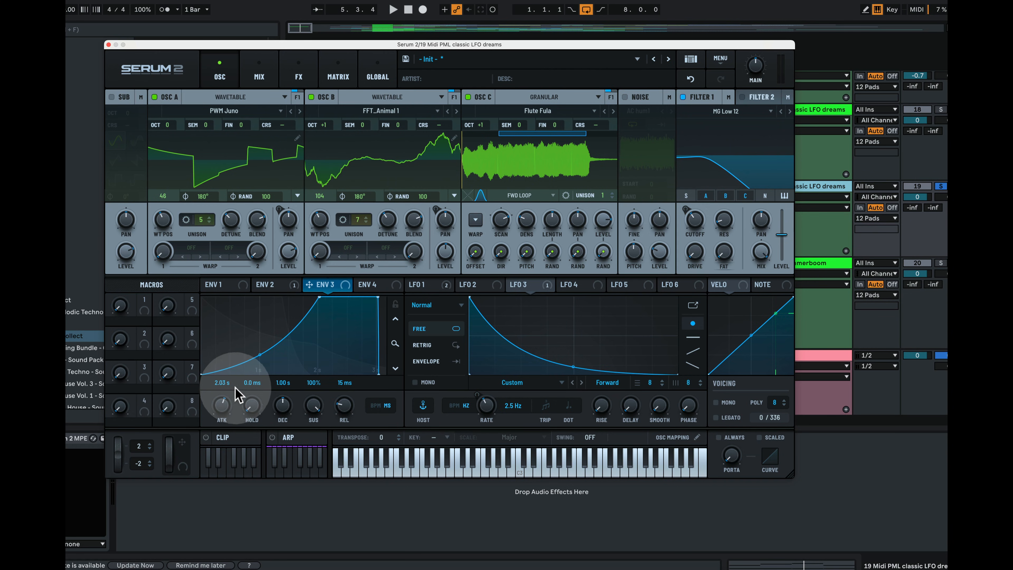
{"action": "left_click_drag", "start_coordinate": [314, 405], "coordinate": [316, 449]}
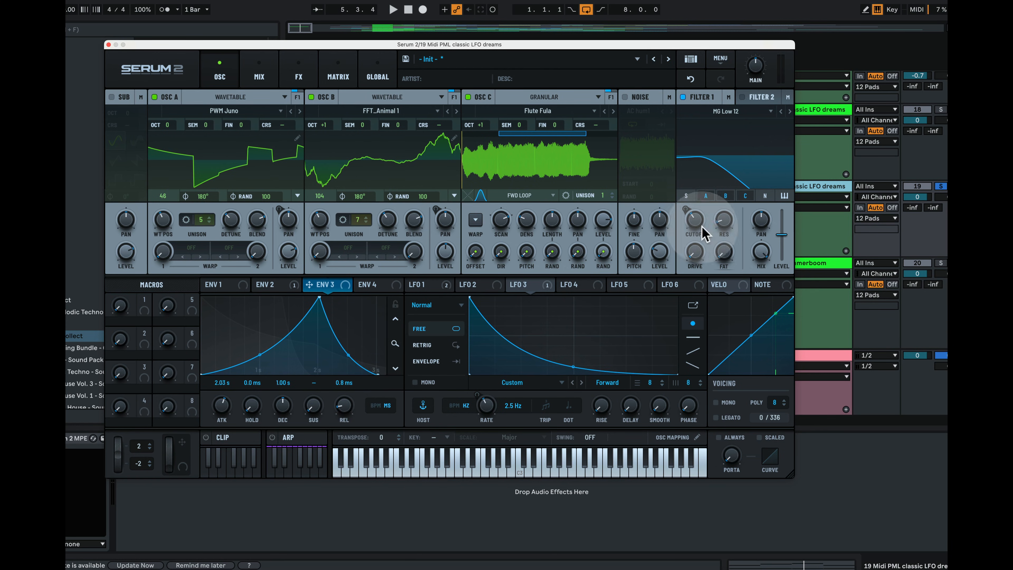
Route Envelope 3 to the Filter 1 cutoff with 45% modulation depth
{"action": "left_click_drag", "start_coordinate": [328, 279], "coordinate": [685, 218]}
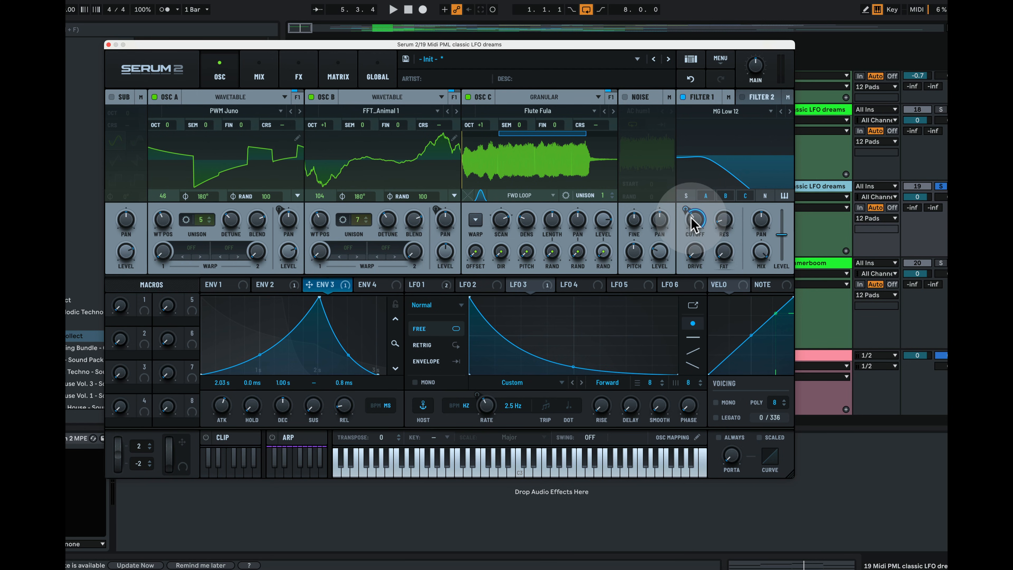
{"action": "mouse_move", "coordinate": [689, 213]}
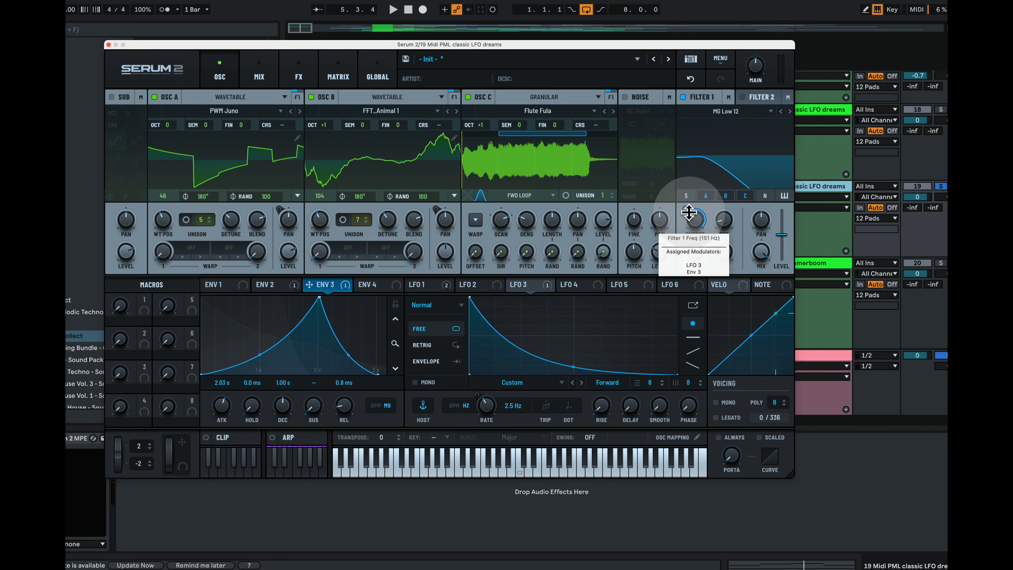
{"action": "left_click_drag", "start_coordinate": [689, 212], "coordinate": [690, 225]}
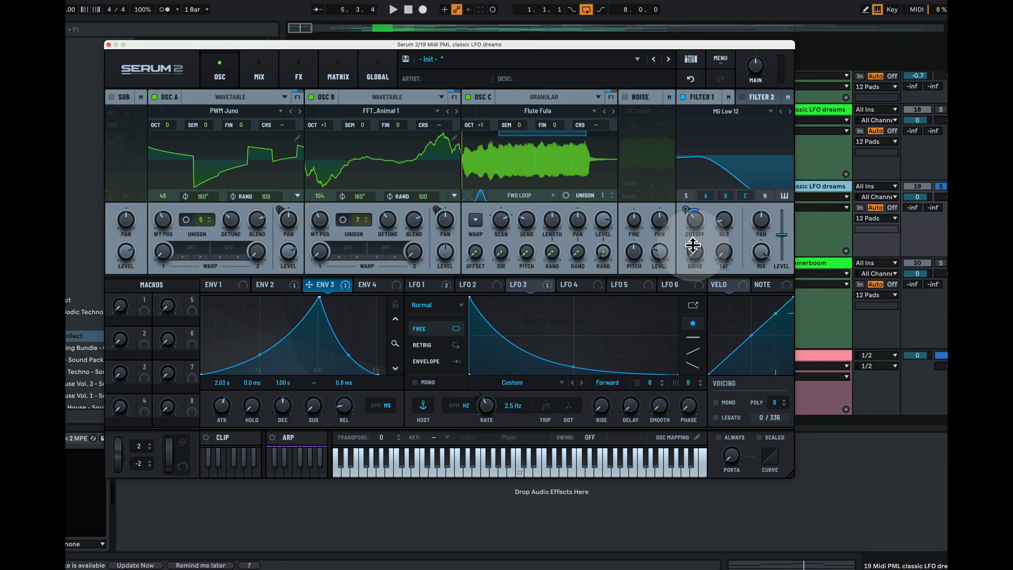
Audition the filter envelope, then raise the main volume to 63% (-4.9 dB)
{"action": "key", "text": "space"}
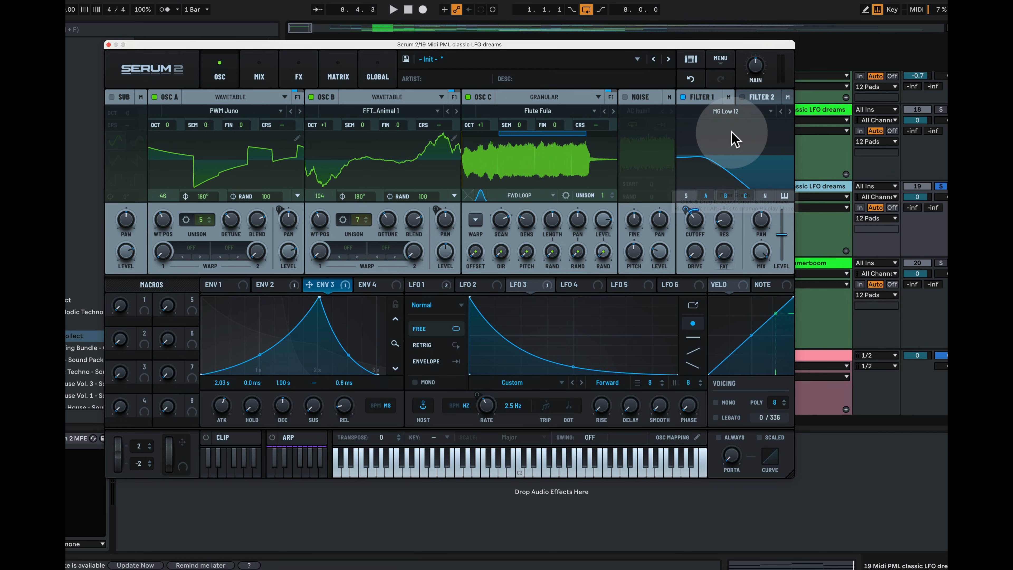
{"action": "key", "text": "space"}
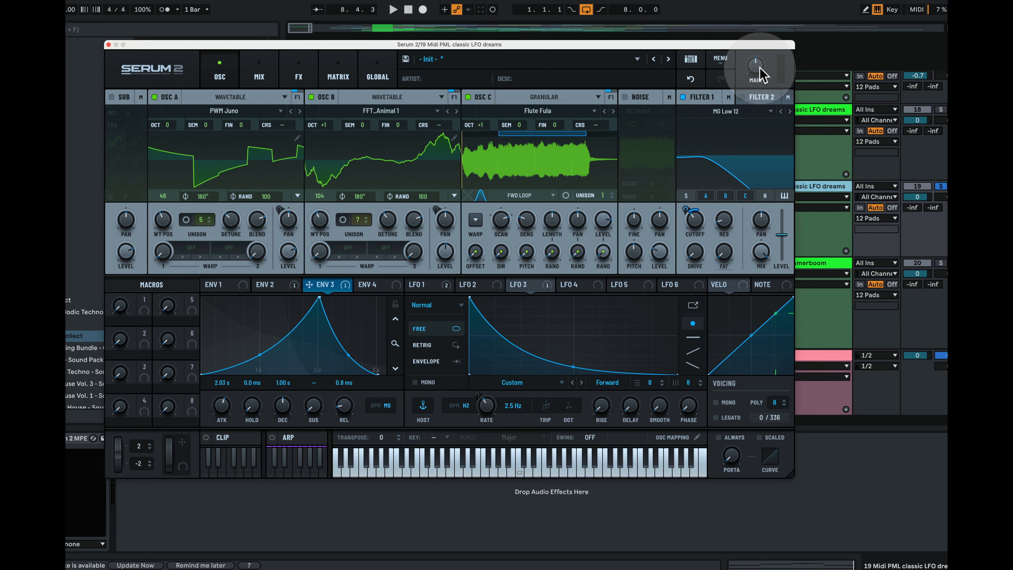
{"action": "left_click_drag", "start_coordinate": [762, 74], "coordinate": [771, 66]}
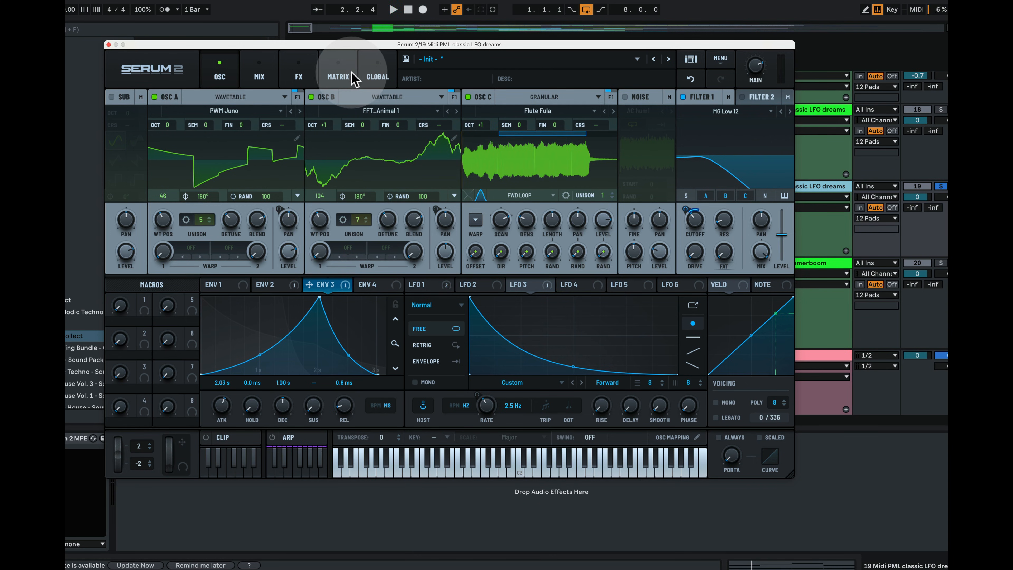
Review the modulation matrix's routings in expanded and eight-row views, then go to the FX page
{"action": "left_click", "coordinate": [345, 69]}
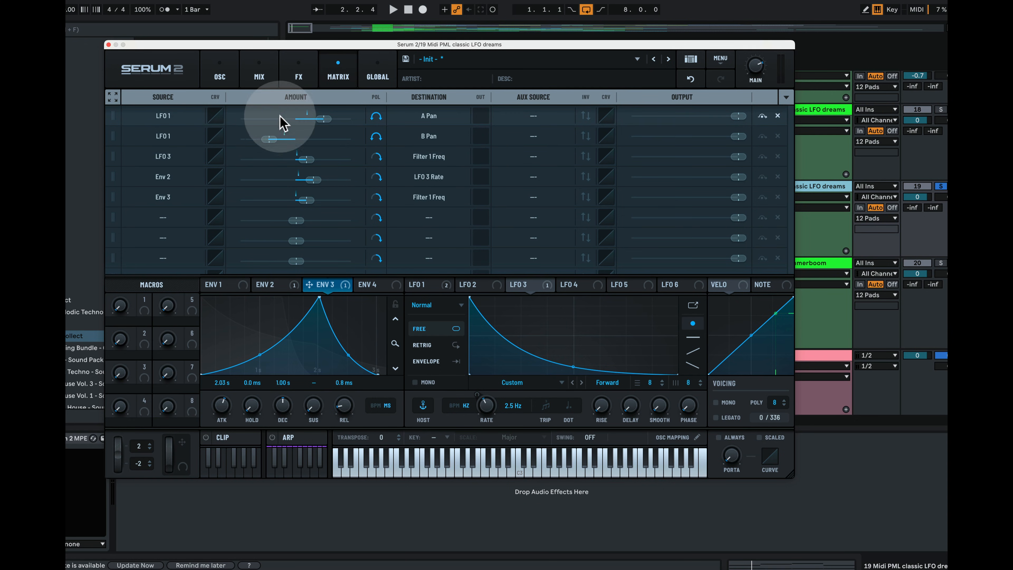
{"action": "left_click", "coordinate": [113, 96]}
{"action": "left_click", "coordinate": [113, 97]}
{"action": "left_click", "coordinate": [113, 96]}
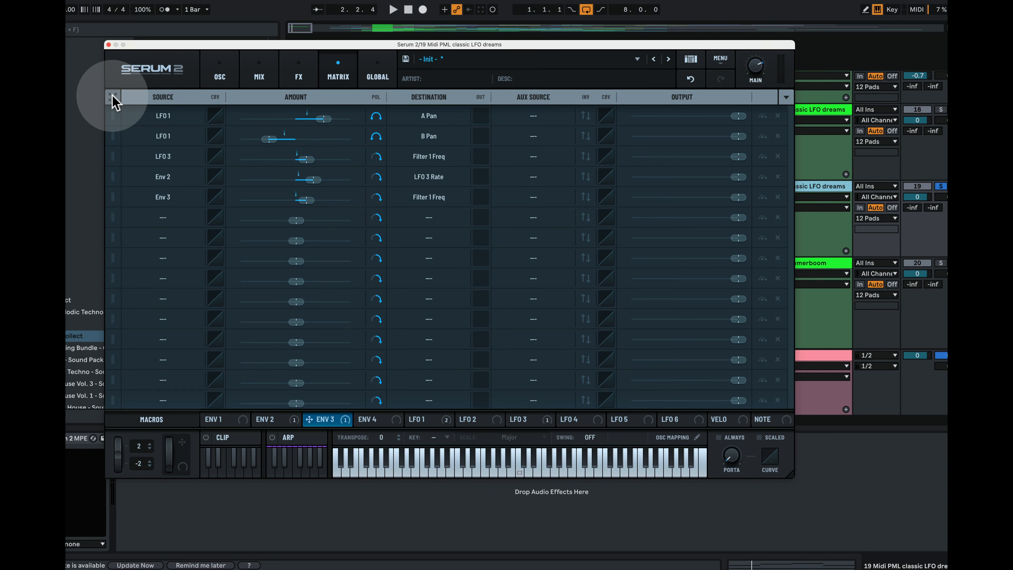
{"action": "left_click", "coordinate": [112, 96]}
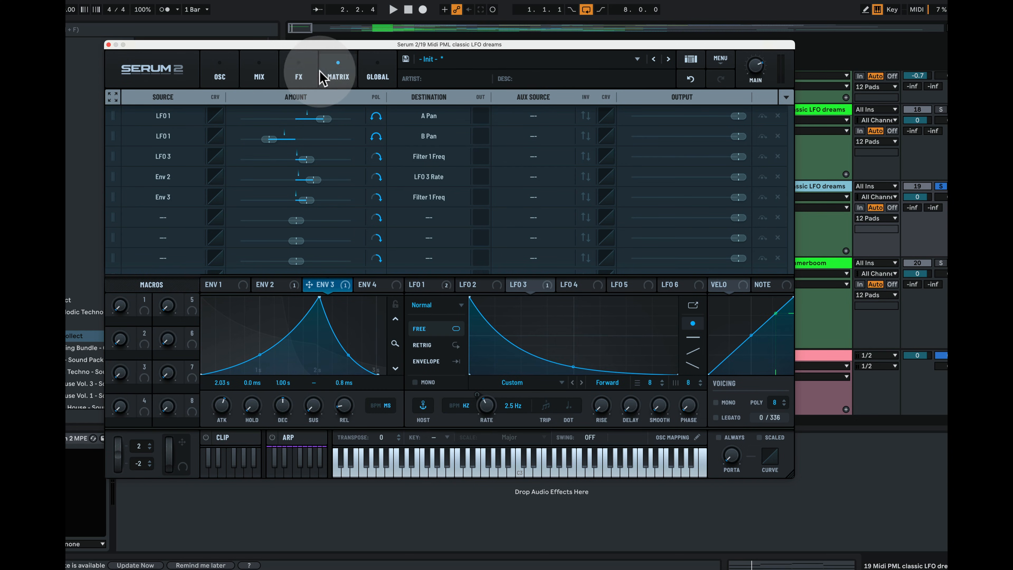
{"action": "left_click", "coordinate": [313, 76]}
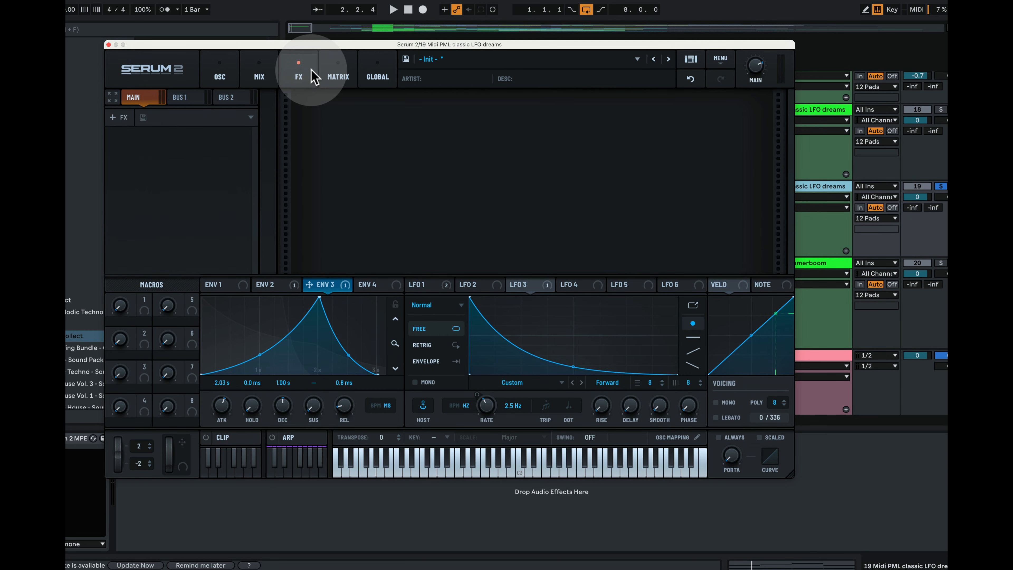
Add a Delay with 1/4 left and right times to the main chain and audition it
{"action": "left_click", "coordinate": [120, 118]}
{"action": "left_click", "coordinate": [133, 174]}
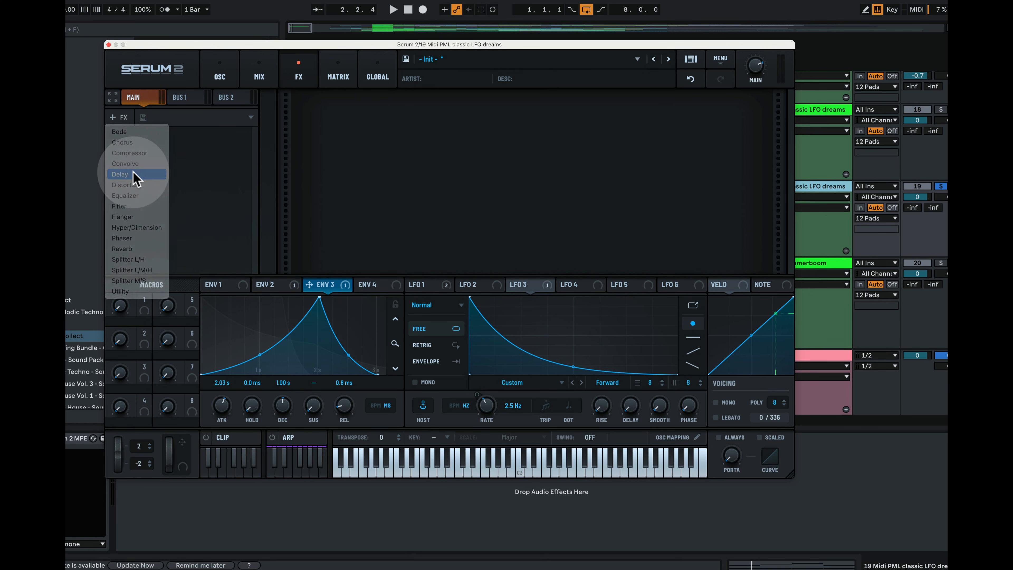
{"action": "key", "text": "space"}
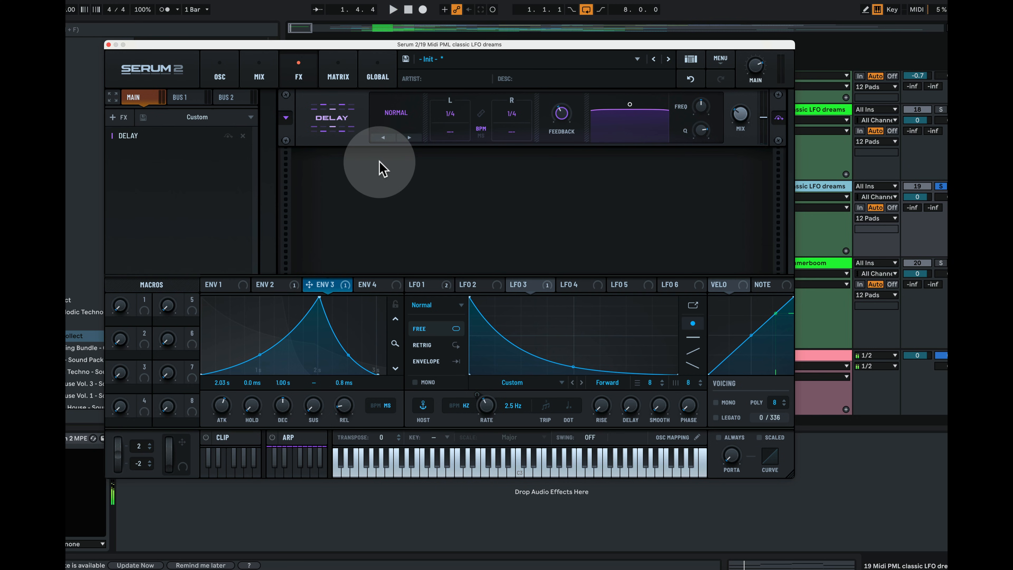
{"action": "key", "text": "space"}
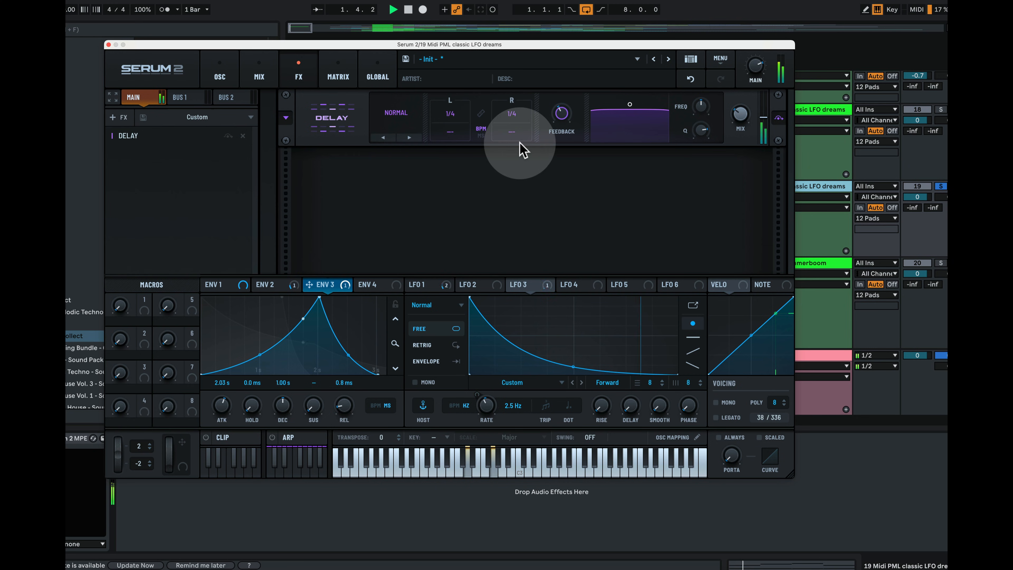
{"action": "key", "text": "space"}
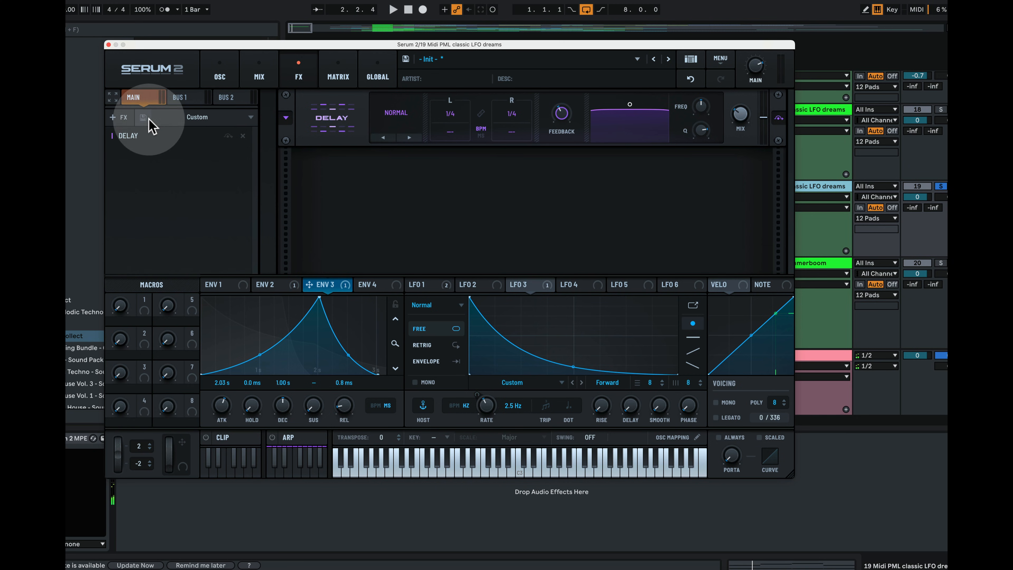
{"action": "left_click", "coordinate": [120, 117]}
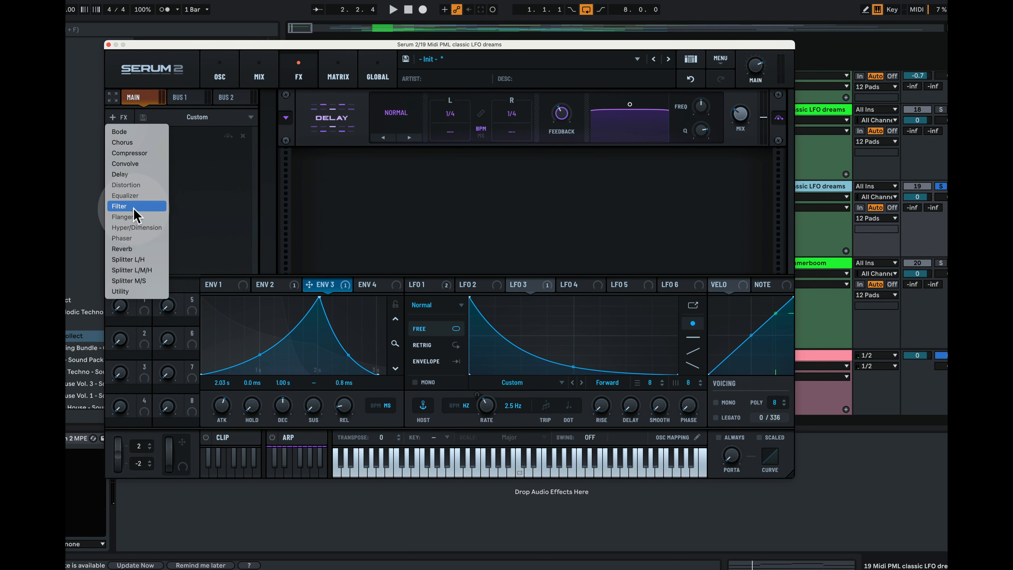
Add a Reverb after the Delay and change its type from Plate to Hall
{"action": "left_click", "coordinate": [138, 248]}
{"action": "key", "text": "space"}
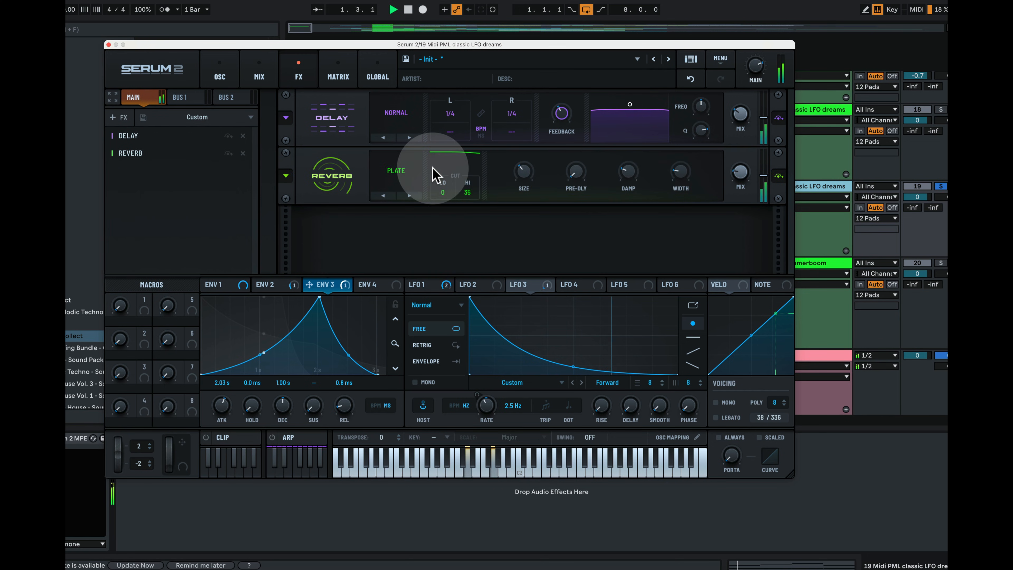
{"action": "left_click", "coordinate": [413, 174]}
{"action": "left_click", "coordinate": [403, 214]}
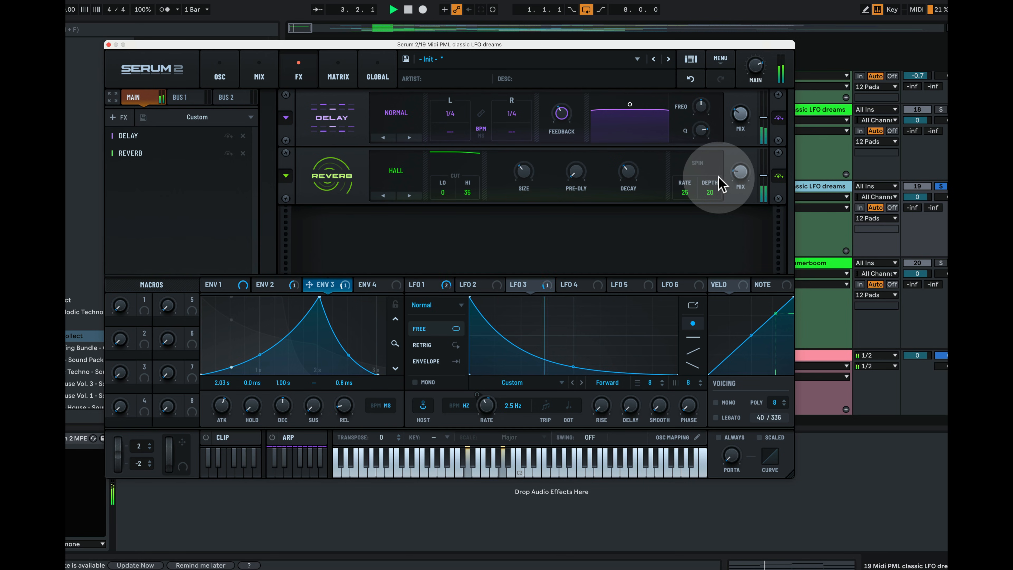
{"action": "key", "text": "space"}
Audition the Delay and Hall reverb over several playback passes
{"action": "mouse_move", "coordinate": [741, 175]}
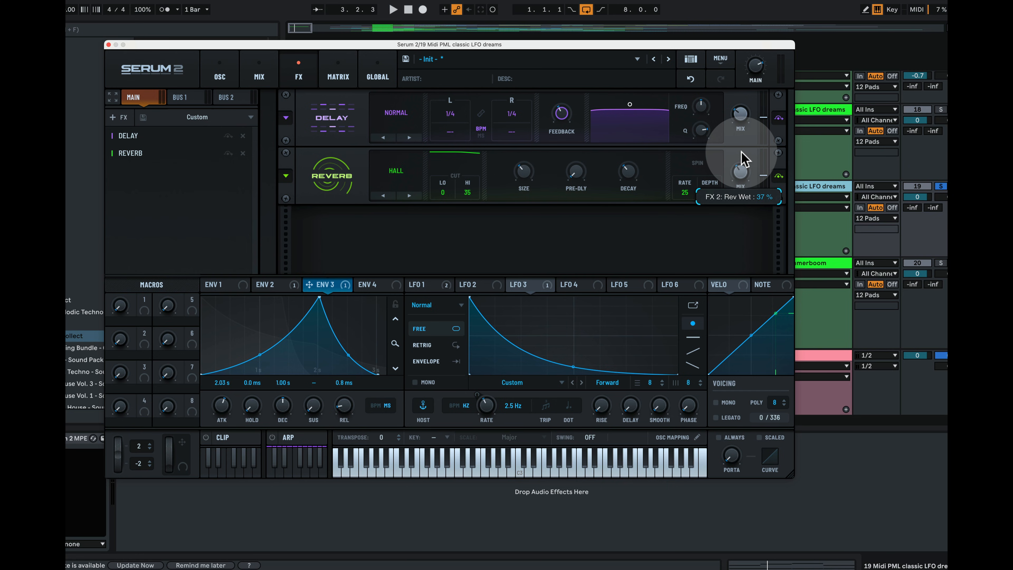
{"action": "key", "text": "space"}
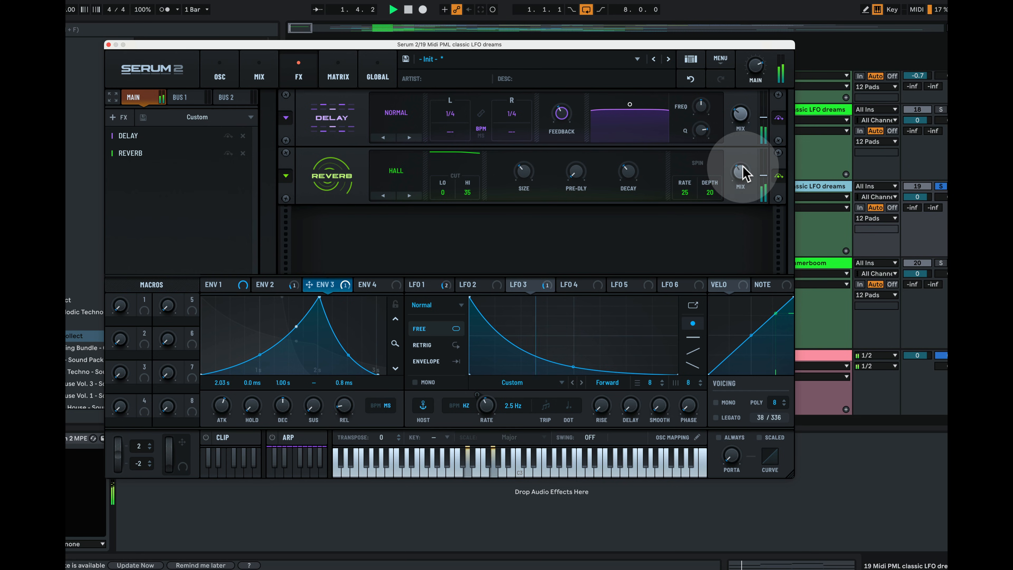
{"action": "key", "text": "space"}
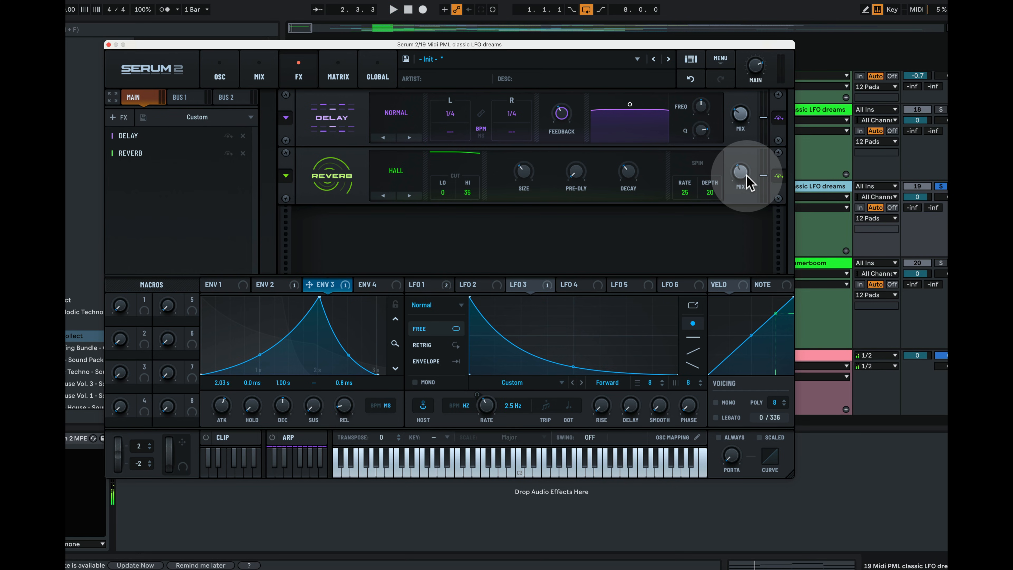
{"action": "key", "text": "space"}
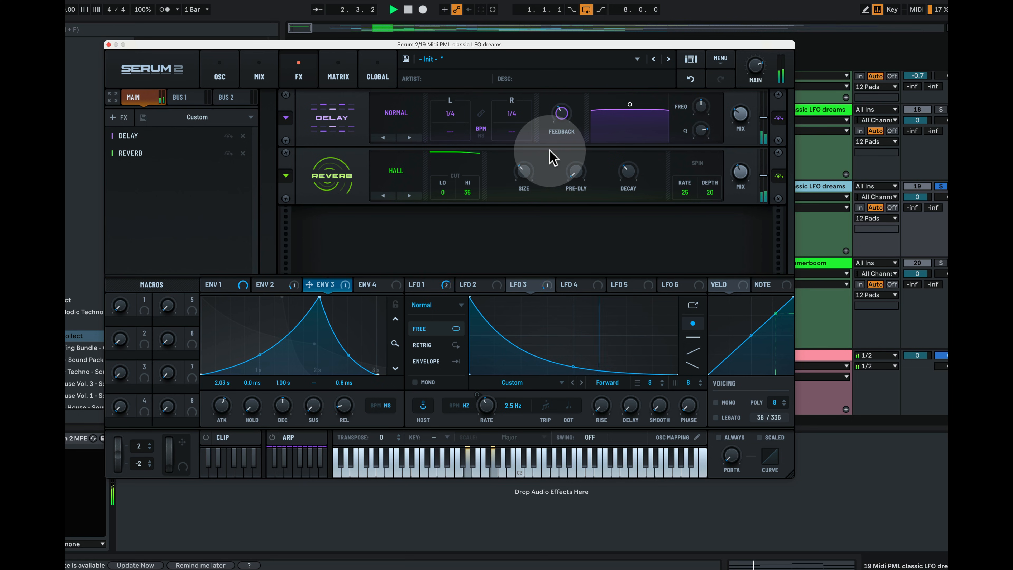
{"action": "key", "text": "space"}
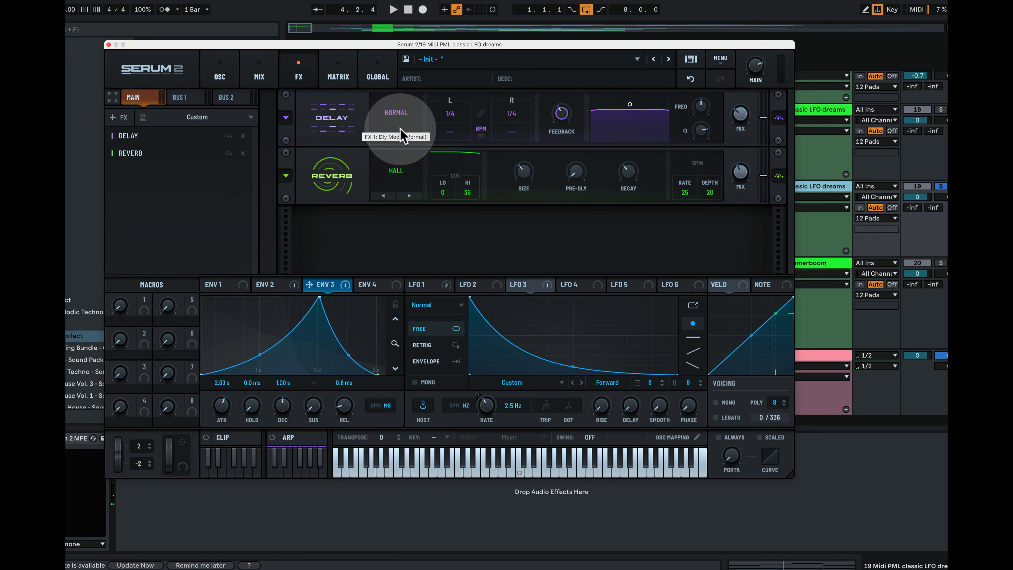
{"action": "left_click", "coordinate": [122, 118]}
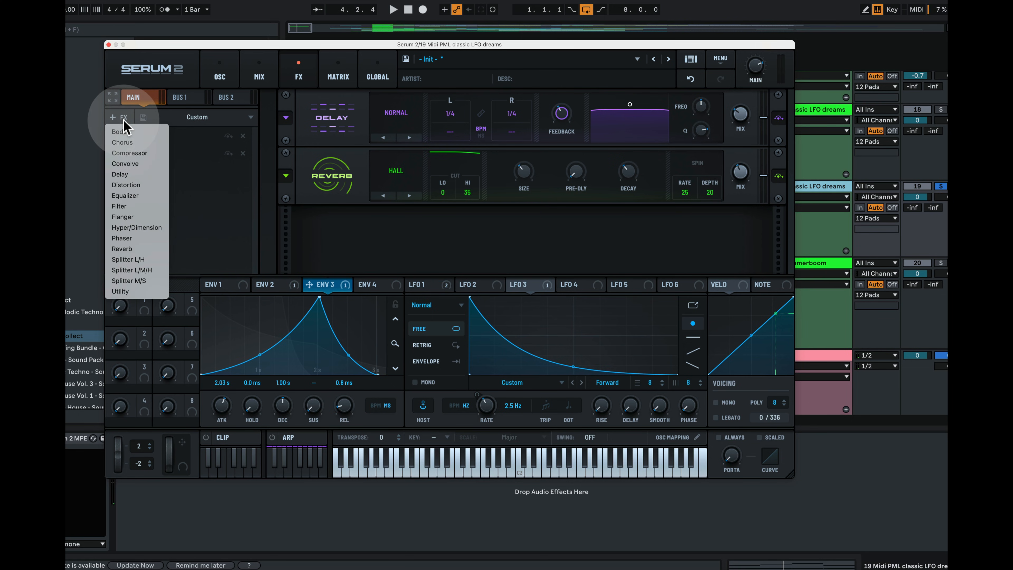
Add a Splitter L/H and move the Reverb and Delay into its HIGHS band
{"action": "left_click", "coordinate": [160, 260]}
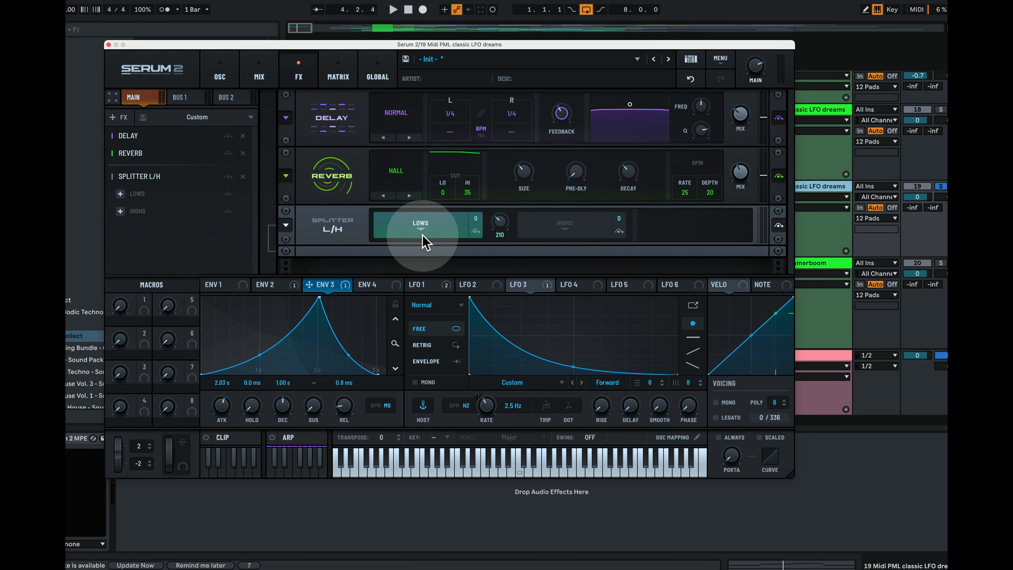
{"action": "left_click", "coordinate": [568, 234]}
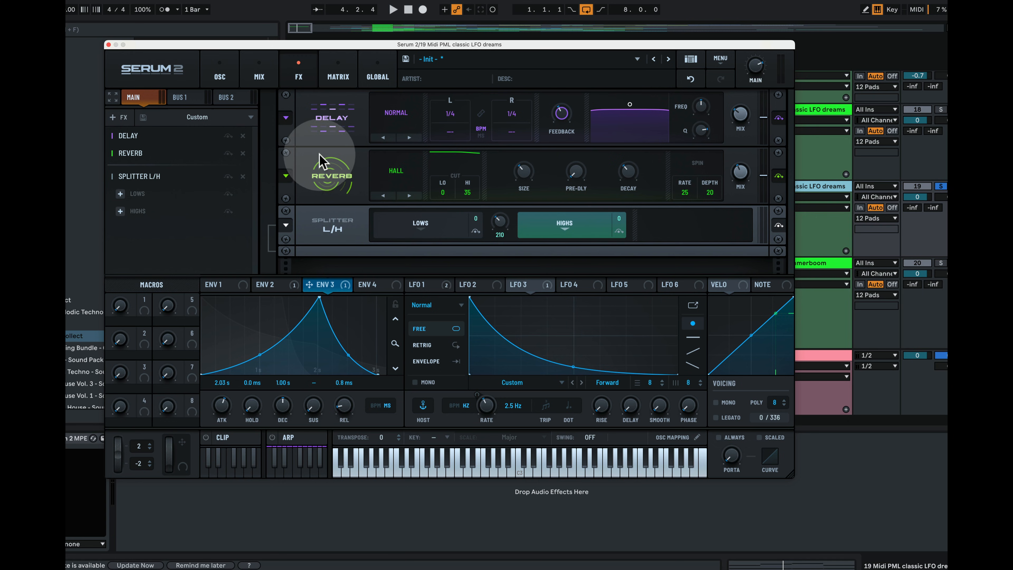
{"action": "left_click_drag", "start_coordinate": [321, 159], "coordinate": [332, 220]}
{"action": "left_click_drag", "start_coordinate": [325, 107], "coordinate": [603, 154]}
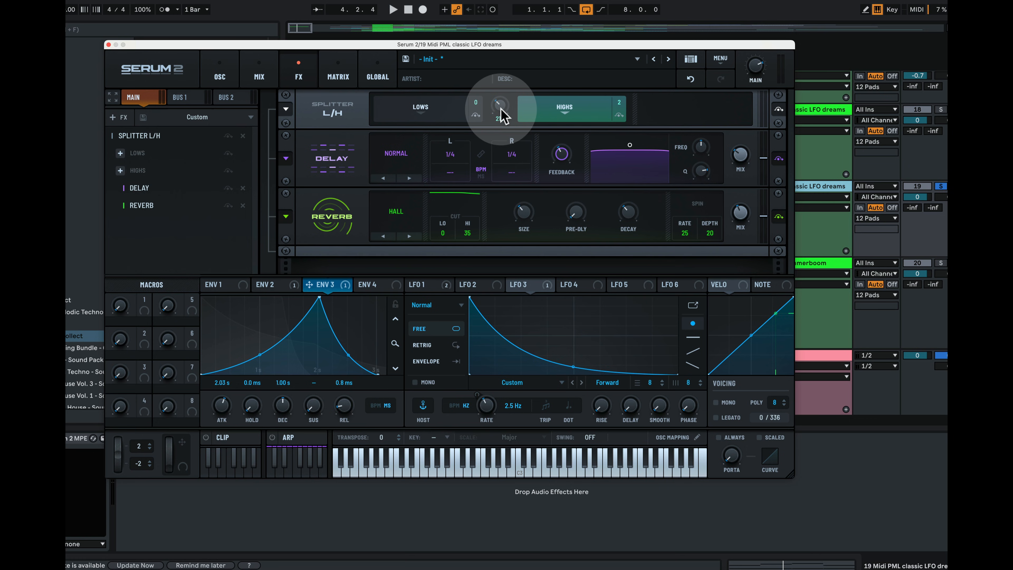
Set the splitter crossover to about 381 Hz, check the empty LOWS band, and play
{"action": "mouse_move", "coordinate": [503, 116]}
{"action": "left_click_drag", "start_coordinate": [504, 106], "coordinate": [514, 103]}
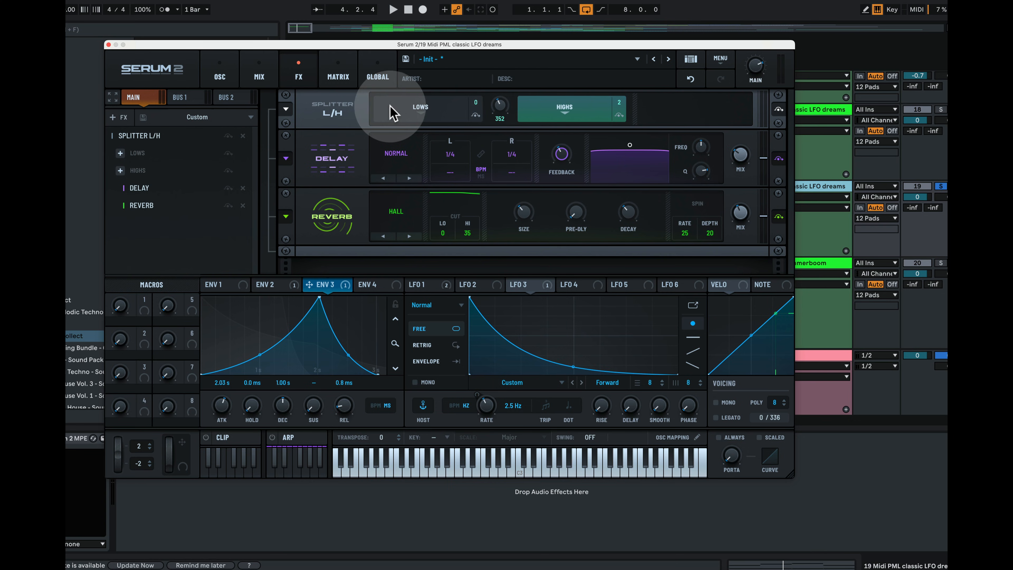
{"action": "left_click", "coordinate": [403, 118]}
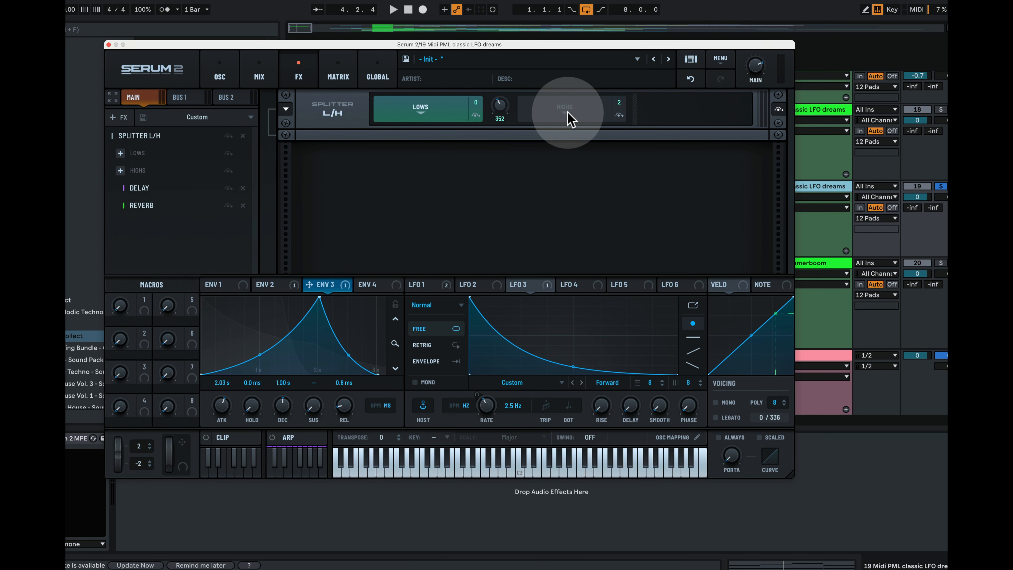
{"action": "left_click", "coordinate": [526, 118]}
{"action": "mouse_move", "coordinate": [503, 116]}
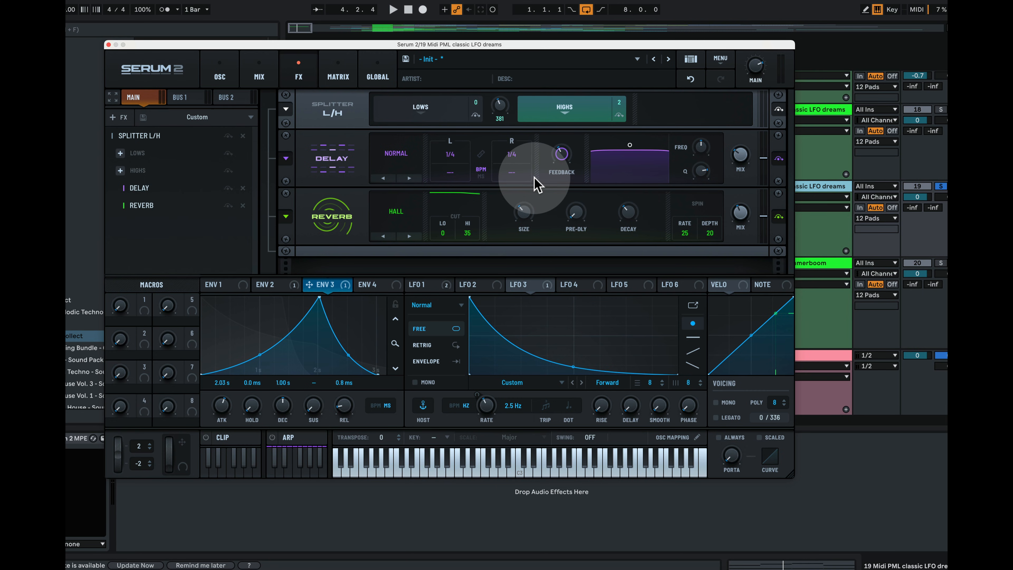
{"action": "key", "text": "space"}
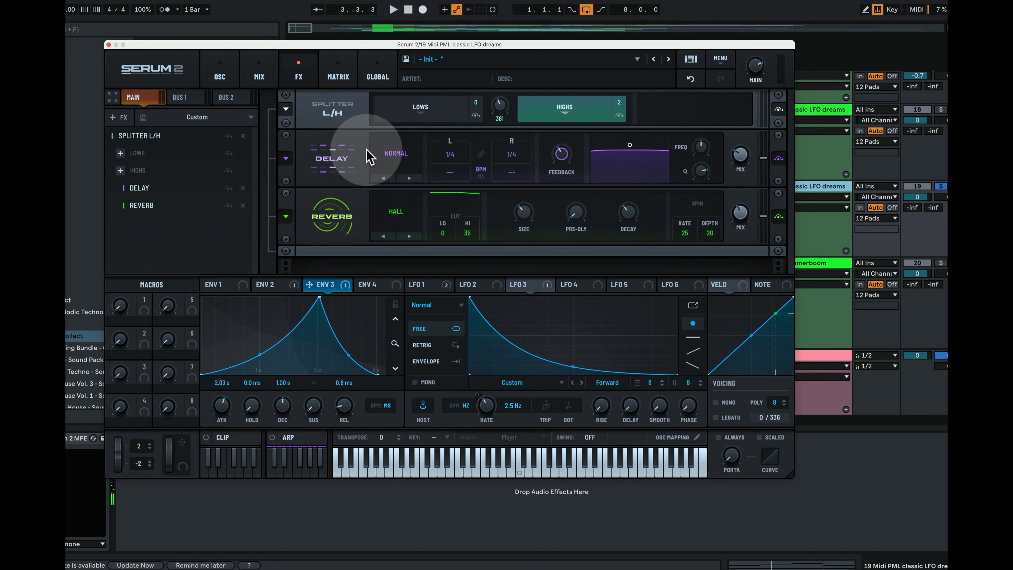
Remove the Splitter module from its context menu, then undo the removal
{"action": "right_click", "coordinate": [317, 114]}
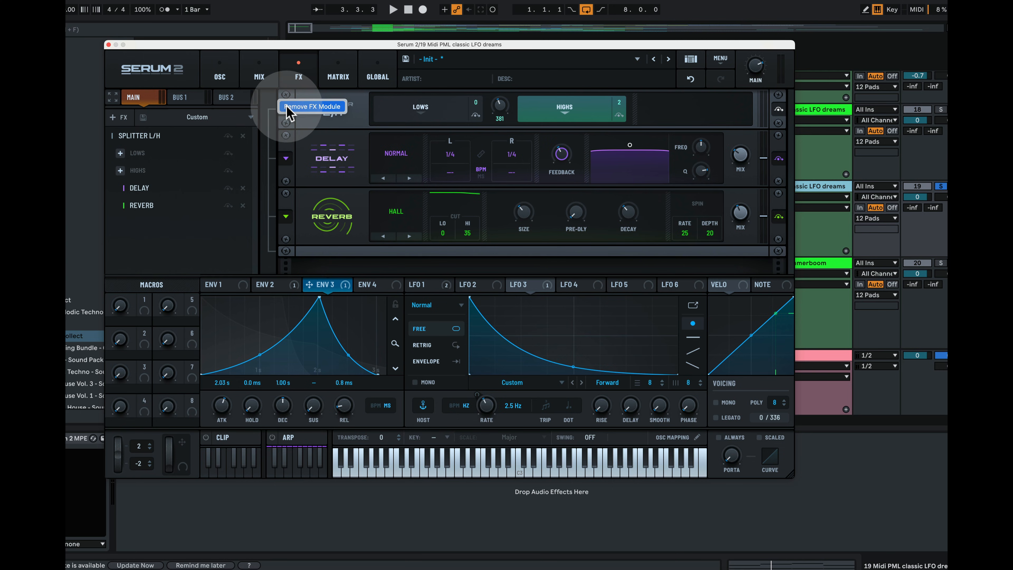
{"action": "left_click", "coordinate": [315, 107]}
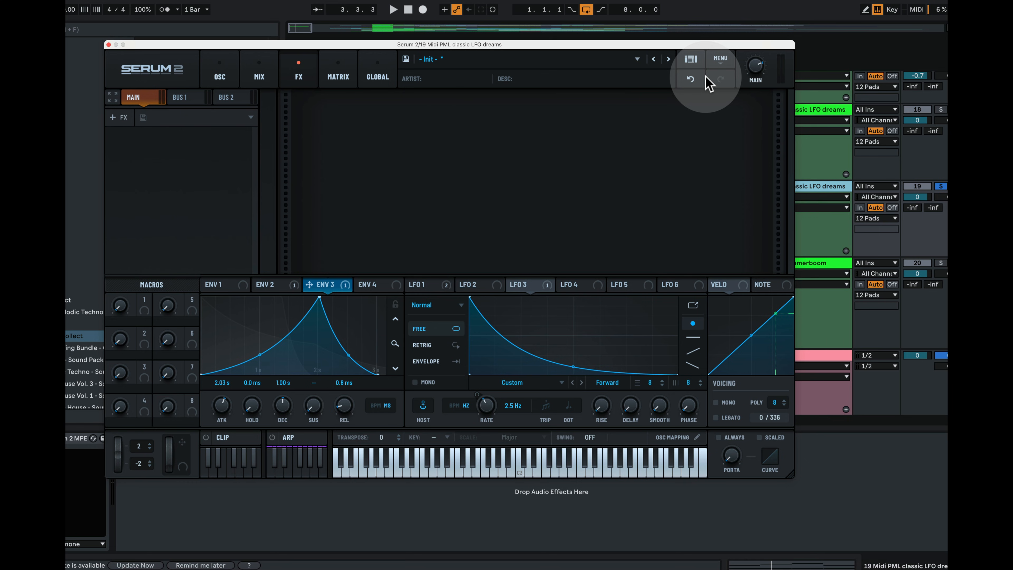
{"action": "left_click", "coordinate": [692, 79]}
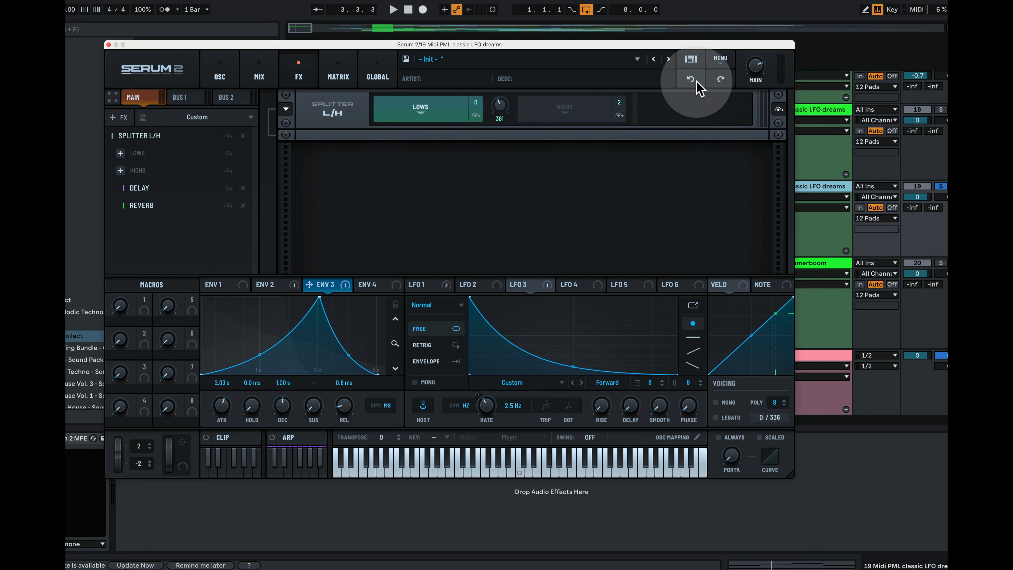
Compare the LOWS and HIGHS band racks, ending on HIGHS with the Delay and Reverb
{"action": "left_click", "coordinate": [546, 107]}
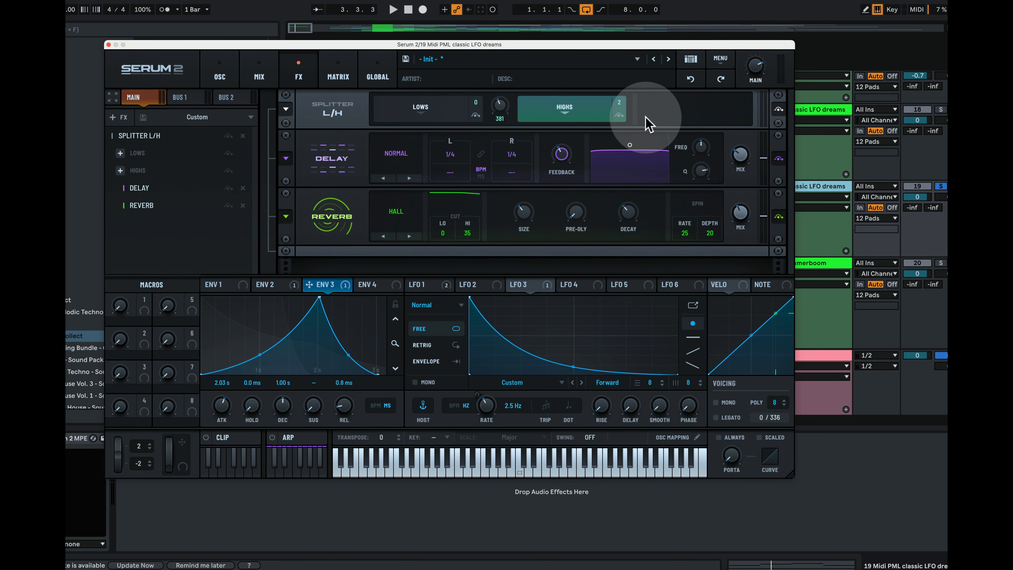
{"action": "left_click", "coordinate": [446, 117]}
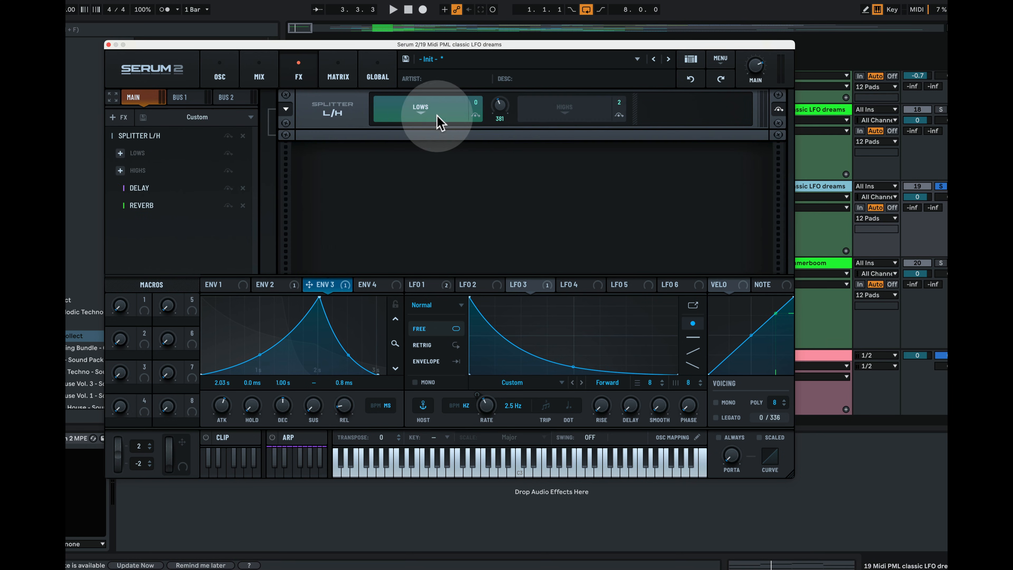
{"action": "left_click", "coordinate": [590, 110]}
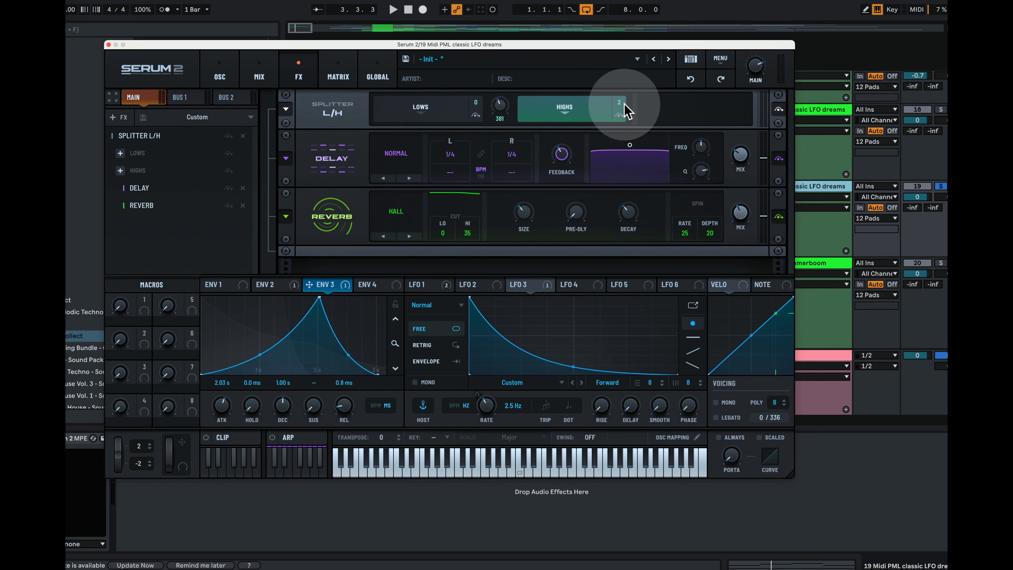
{"action": "left_click", "coordinate": [473, 113]}
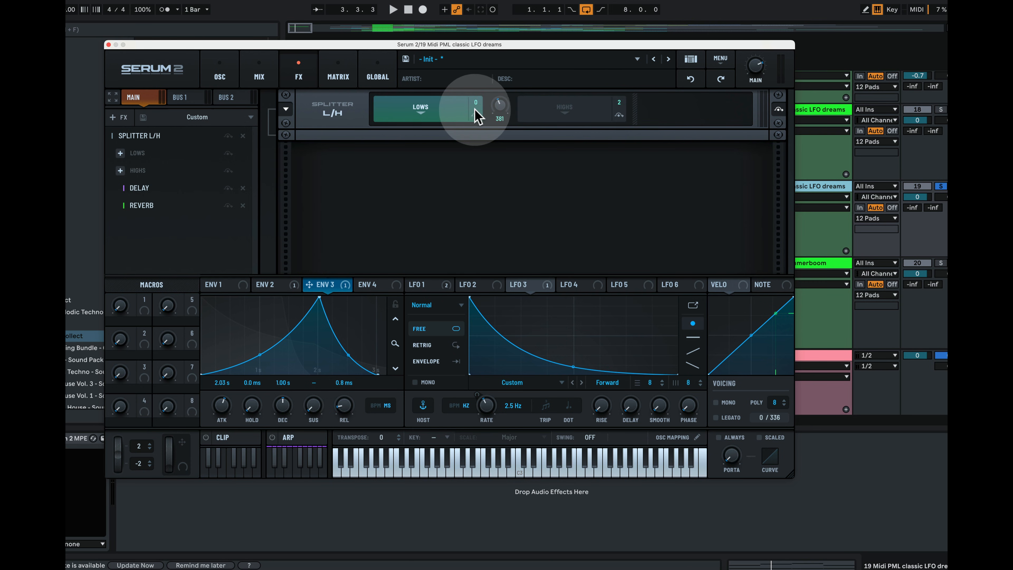
{"action": "left_click", "coordinate": [568, 116]}
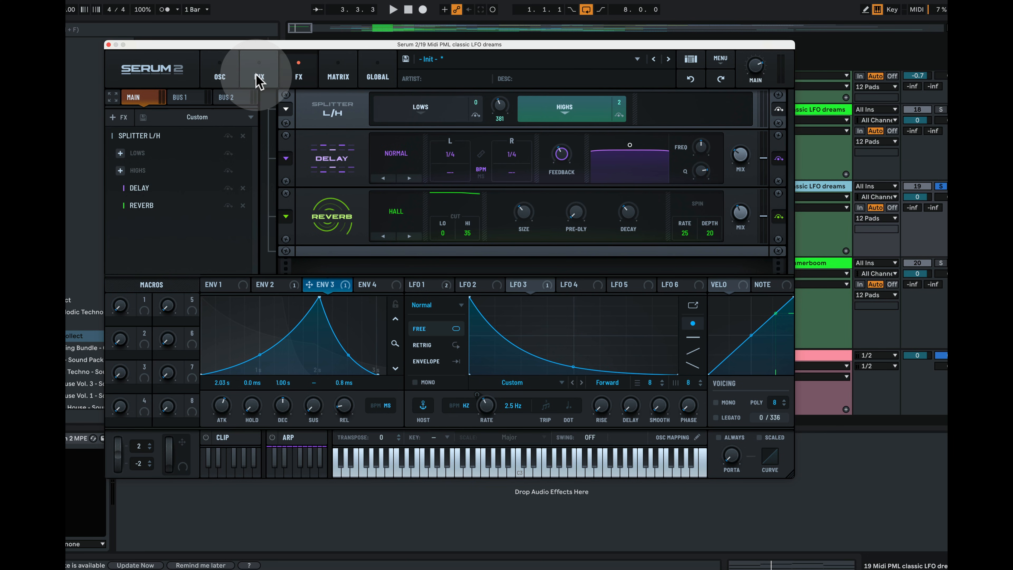
Add a second Delay after the splitter in Ping-Pong mode with a 1/8 right time
{"action": "left_click", "coordinate": [122, 120]}
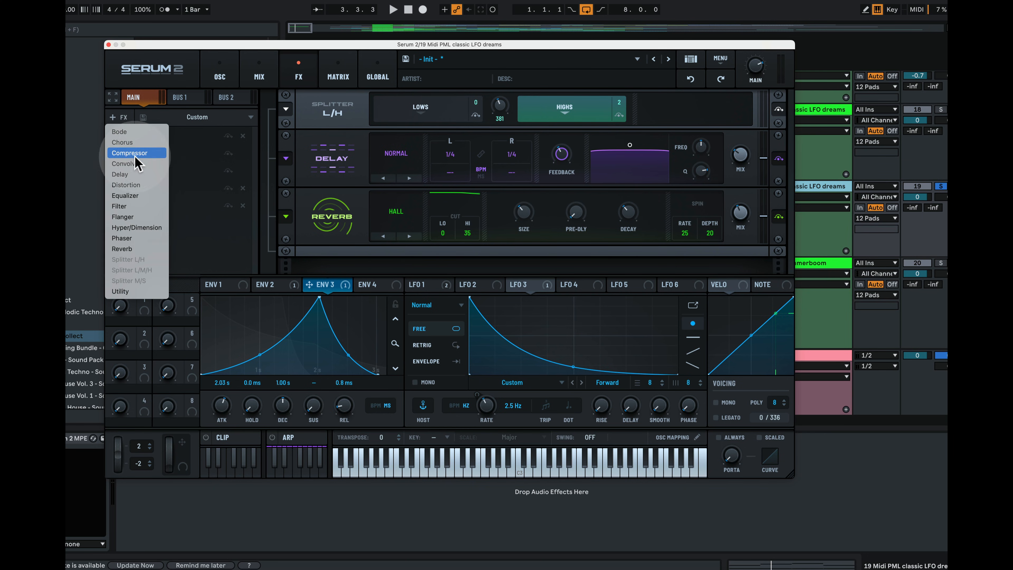
{"action": "left_click", "coordinate": [131, 175]}
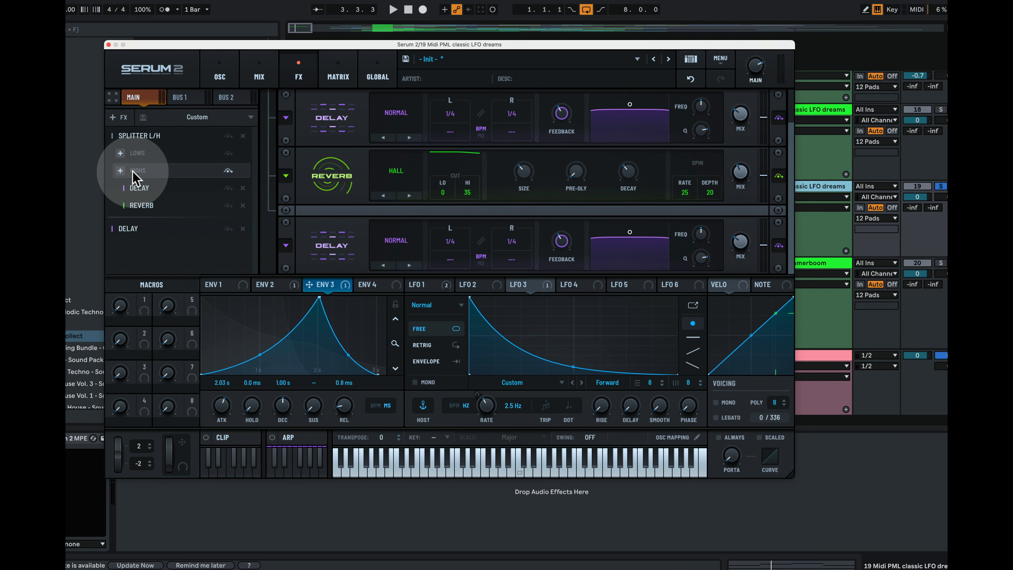
{"action": "left_click", "coordinate": [397, 242]}
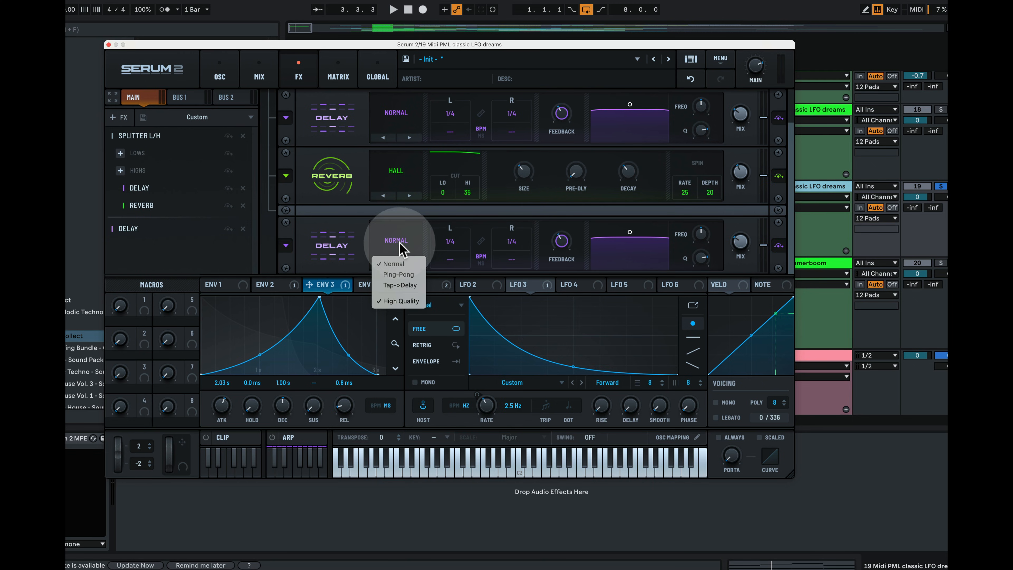
{"action": "left_click", "coordinate": [410, 274]}
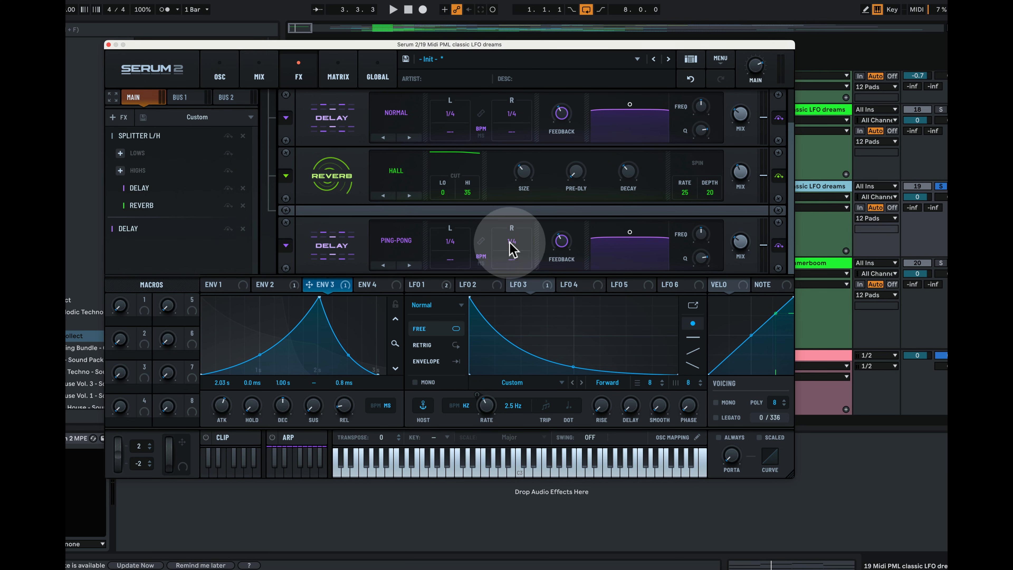
{"action": "mouse_move", "coordinate": [511, 248]}
{"action": "left_mouse_down"}
{"action": "mouse_move", "coordinate": [514, 275]}
{"action": "mouse_move", "coordinate": [508, 261]}
{"action": "left_mouse_up"}
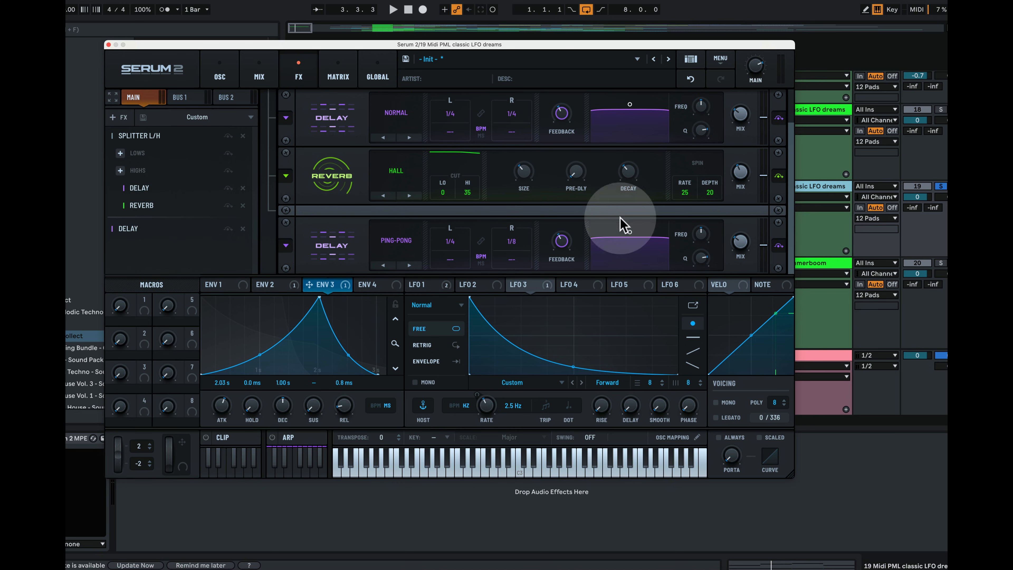
Audition the new delay, soloing tracks 18 and 19 and raising the Filter 1 cutoff
{"action": "key", "text": "space"}
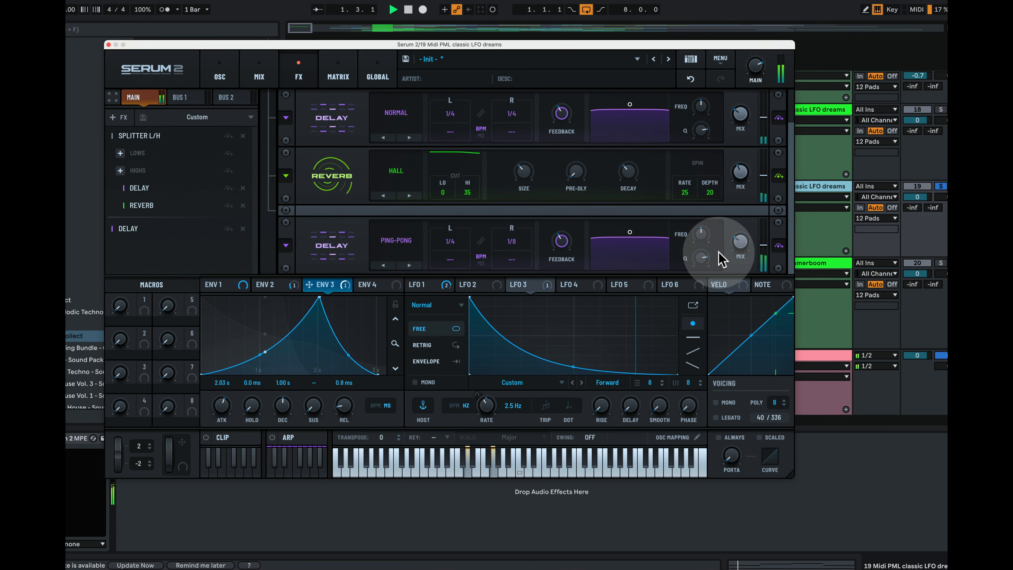
{"action": "left_click", "coordinate": [44, 439]}
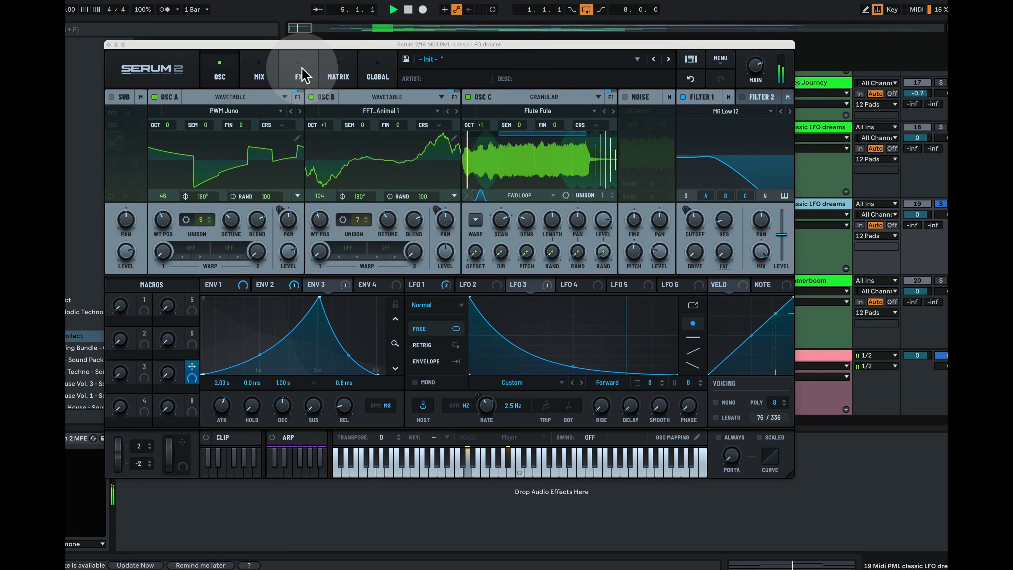
{"action": "key", "text": "space"}
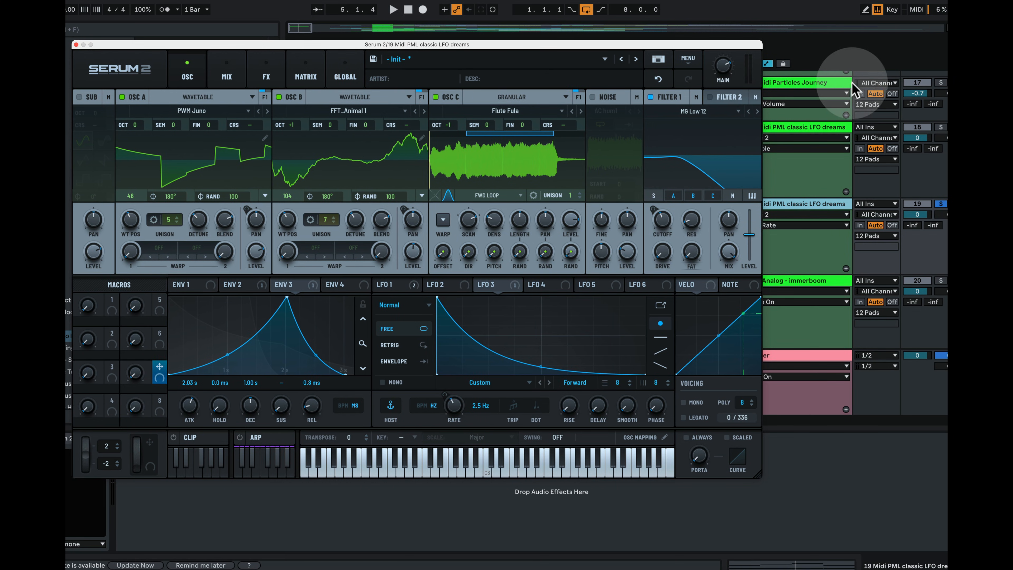
{"action": "left_click", "coordinate": [941, 127]}
{"action": "key", "text": "space"}
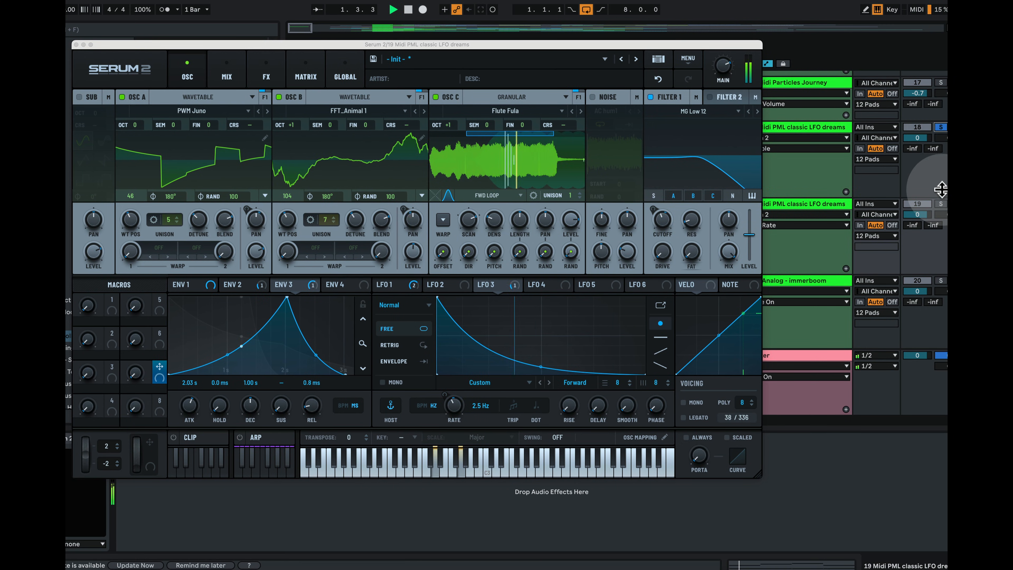
{"action": "key", "text": "space"}
{"action": "left_click", "coordinate": [942, 204]}
{"action": "key", "text": "space"}
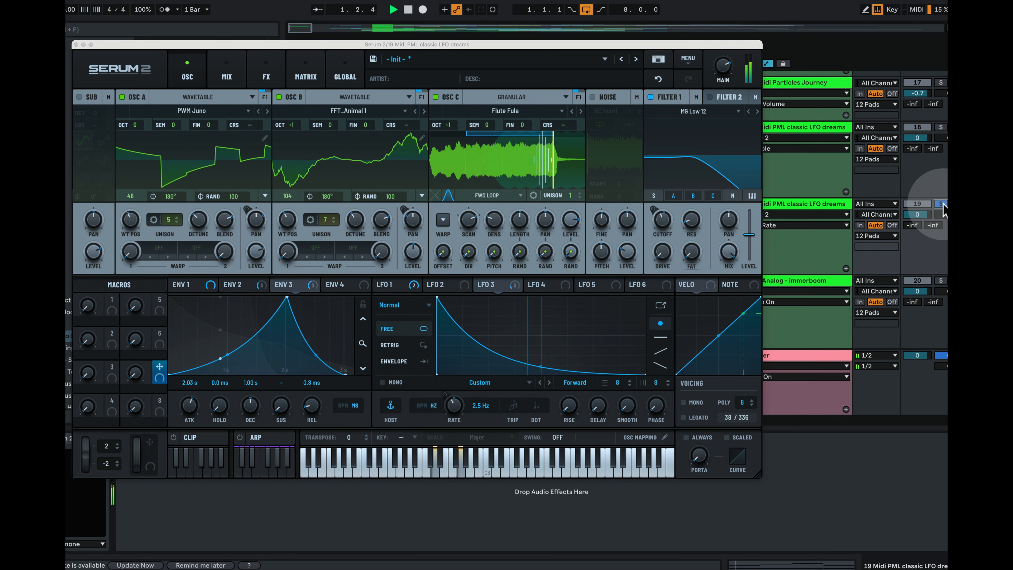
{"action": "left_click_drag", "start_coordinate": [694, 187], "coordinate": [691, 179]}
{"action": "key", "text": "space"}
{"action": "left_click", "coordinate": [273, 78]}
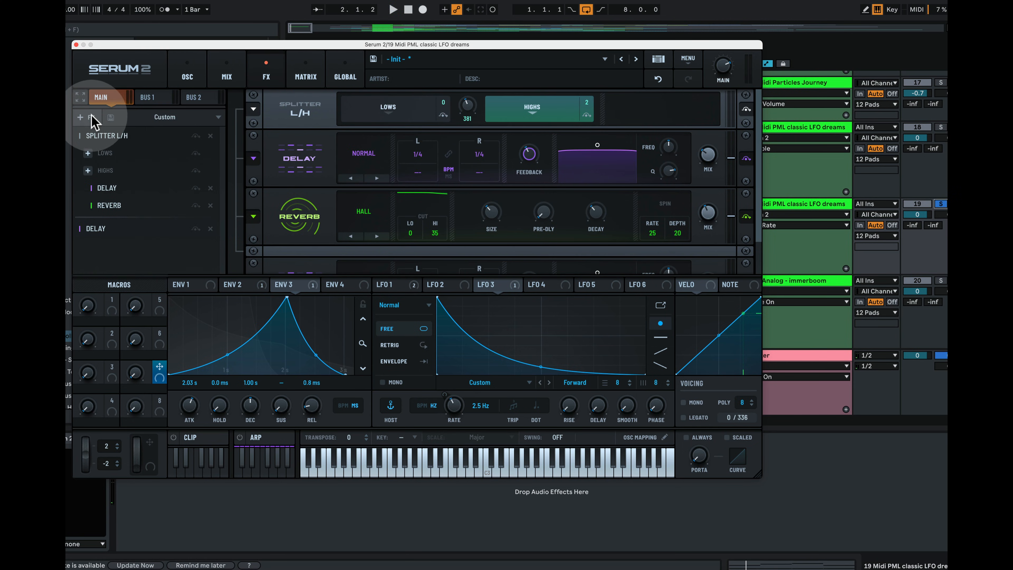
Add an Equalizer to the chain's end, its low band a low cut at 393 Hz with Q 42
{"action": "left_click", "coordinate": [90, 117]}
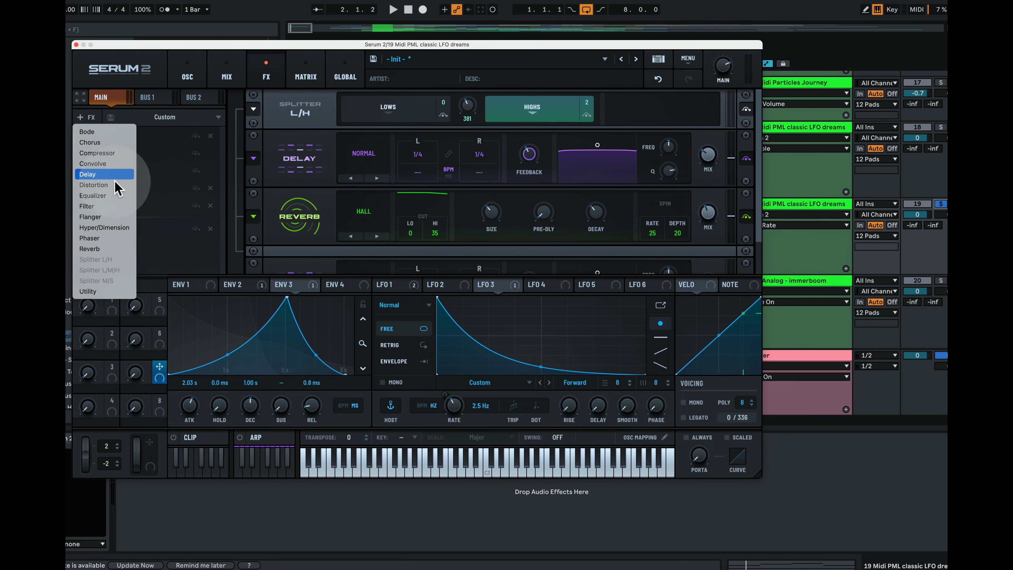
{"action": "left_click", "coordinate": [113, 196]}
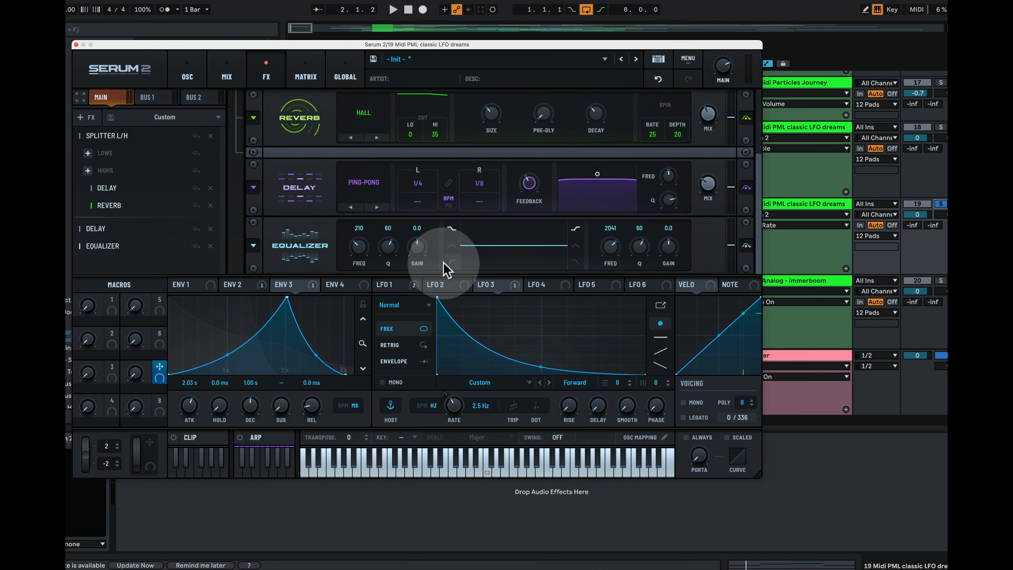
{"action": "left_click", "coordinate": [453, 263]}
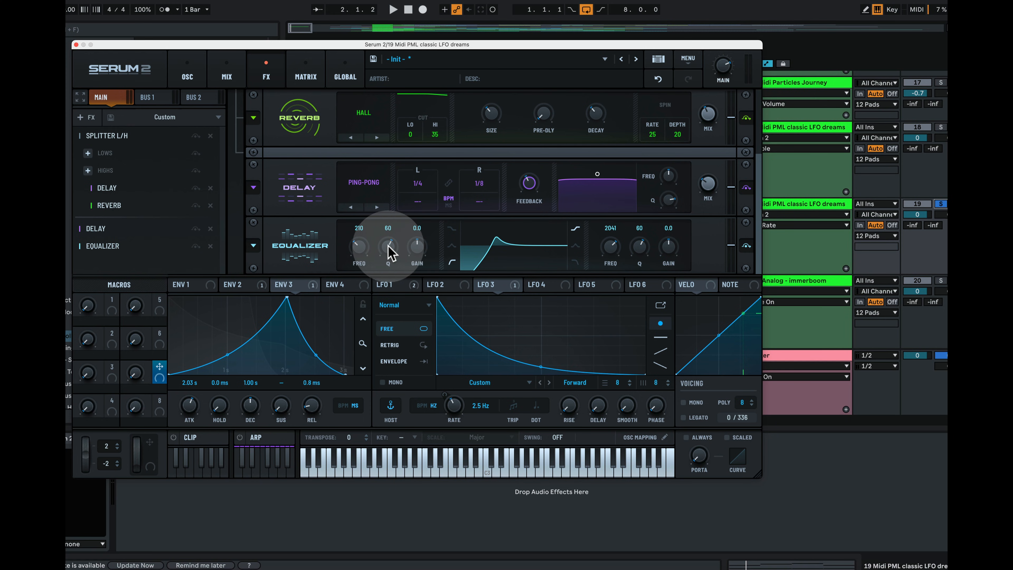
{"action": "left_click_drag", "start_coordinate": [388, 245], "coordinate": [362, 242]}
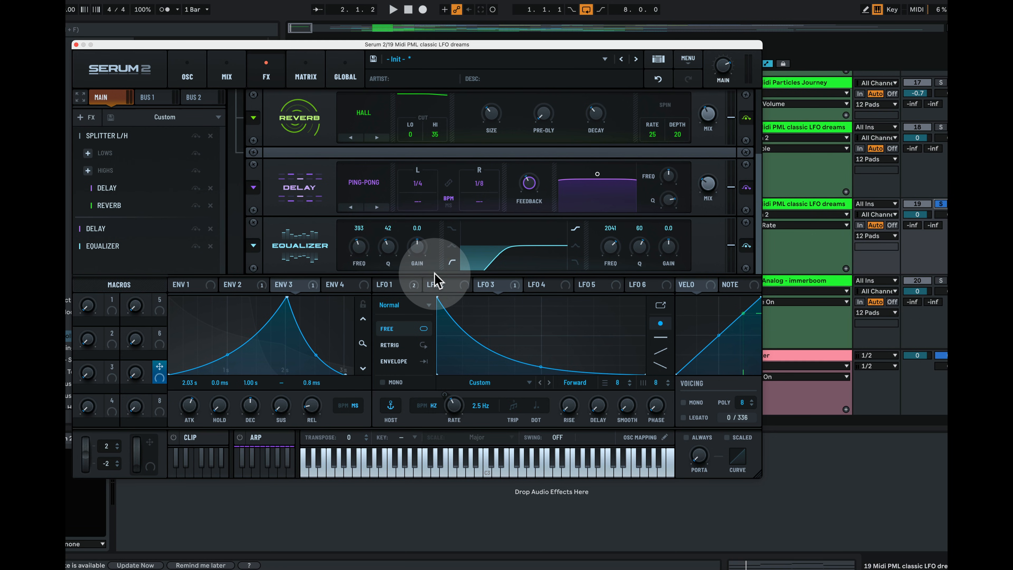
Audition the EQ'd pad, solo track 18 for comparison, and return to the oscillator settings
{"action": "key", "text": "space"}
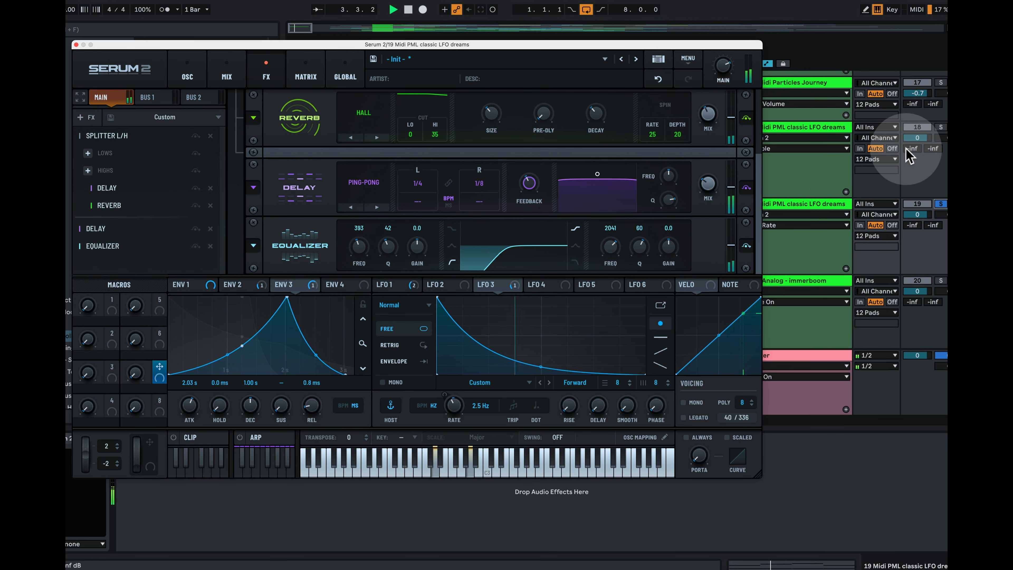
{"action": "key", "text": "space"}
{"action": "left_click", "coordinate": [943, 126]}
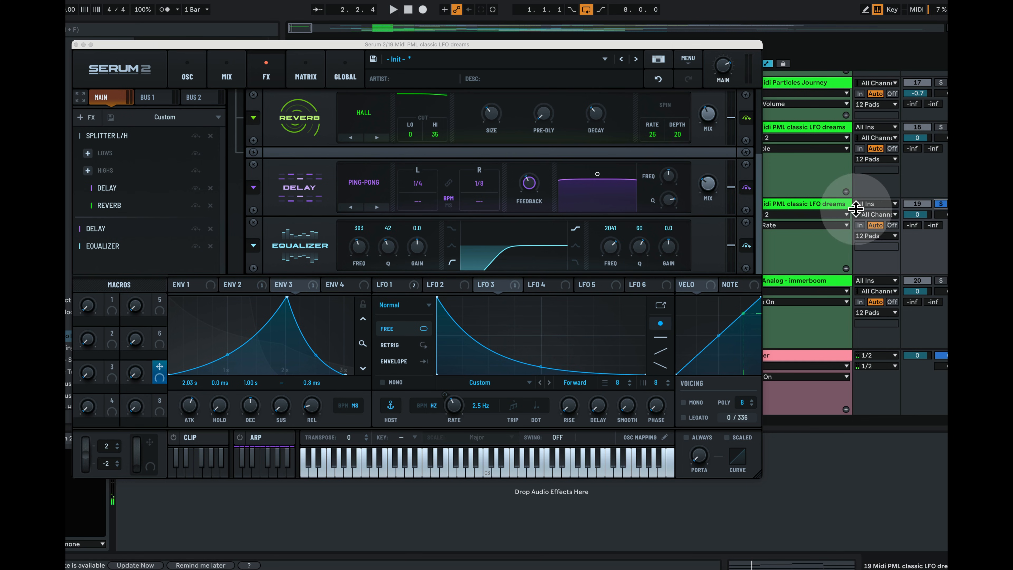
{"action": "left_click", "coordinate": [193, 77]}
Play the pad to check the Filter 1 Cutoff modulators, then stop playback
{"action": "key", "text": "space"}
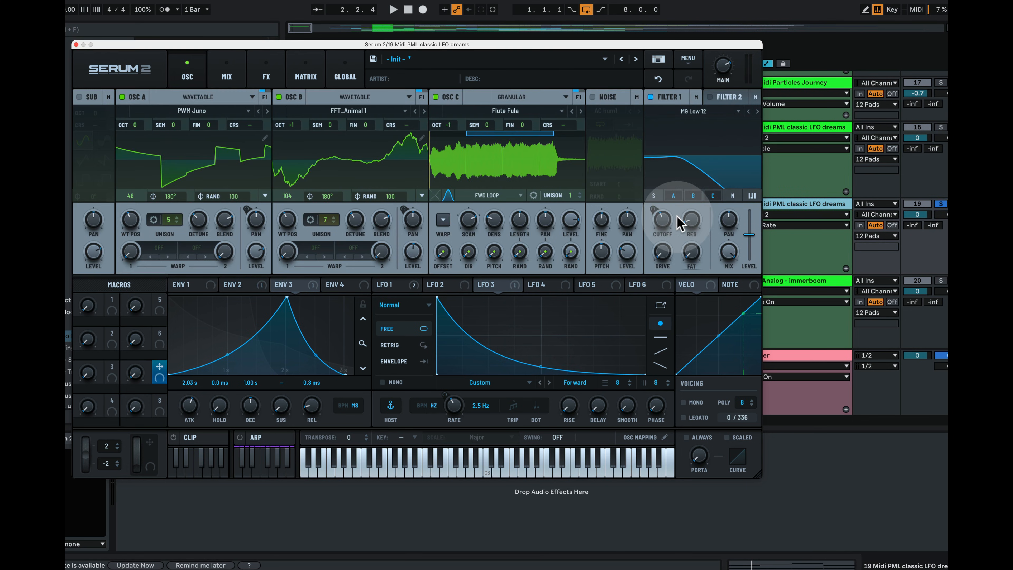
{"action": "mouse_move", "coordinate": [664, 223]}
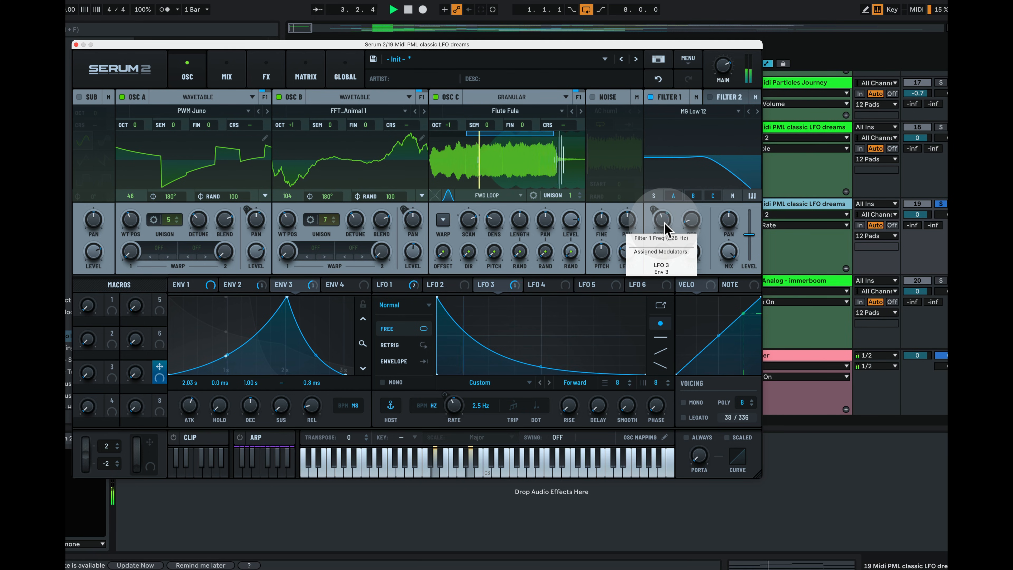
{"action": "key", "text": "space"}
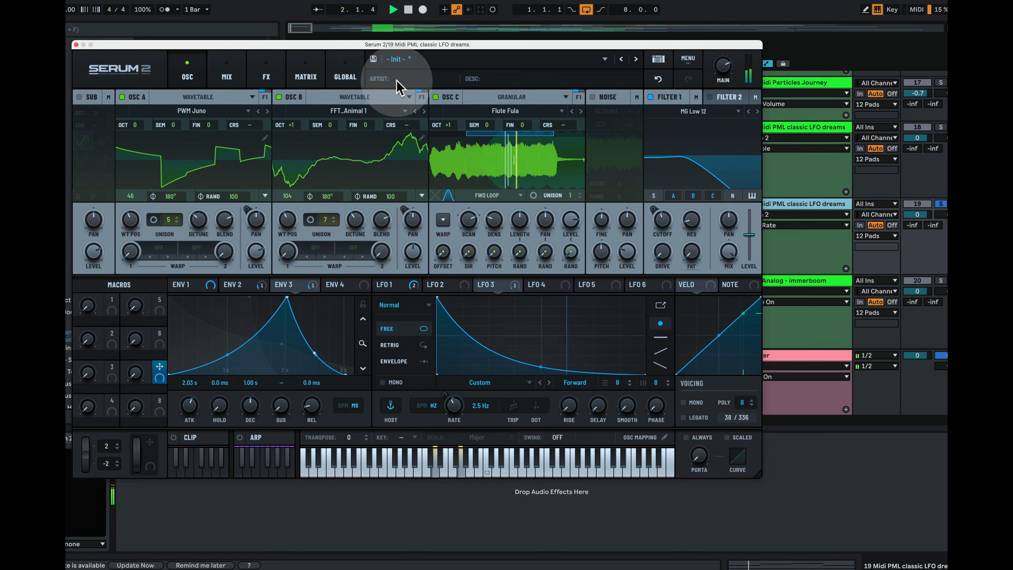
{"action": "left_click", "coordinate": [76, 44]}
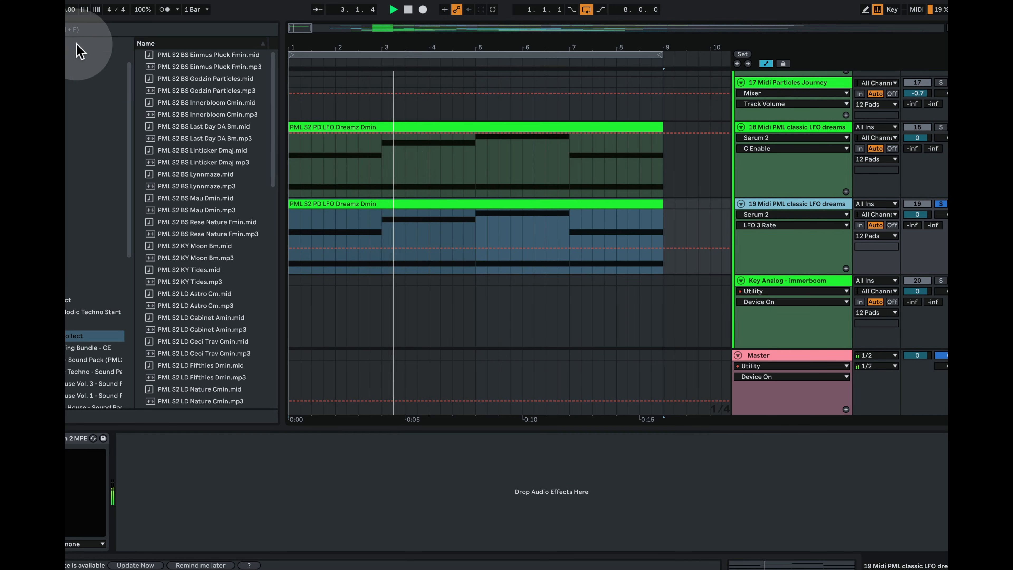
{"action": "double_click", "coordinate": [393, 206]}
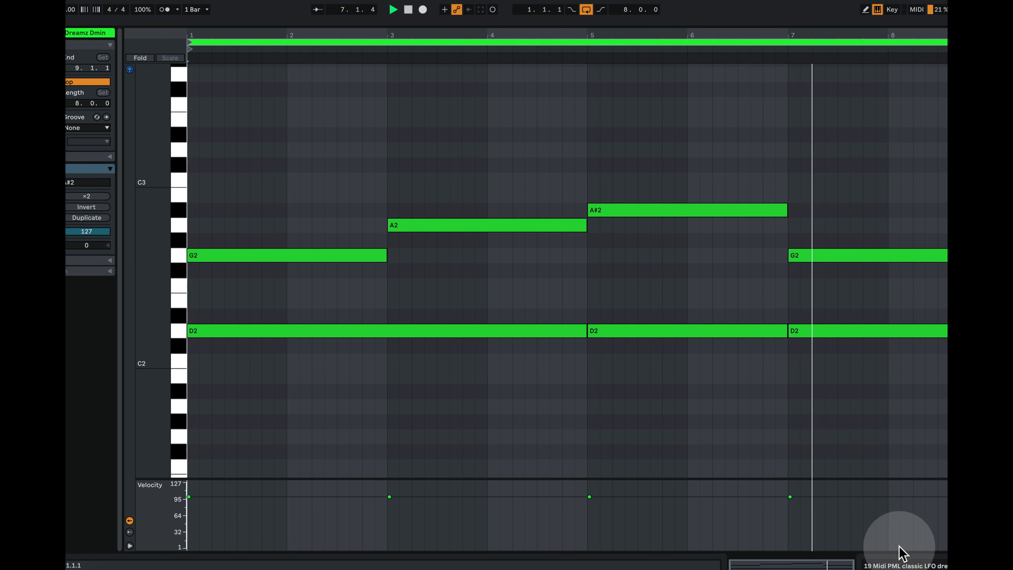
{"action": "left_click", "coordinate": [896, 562]}
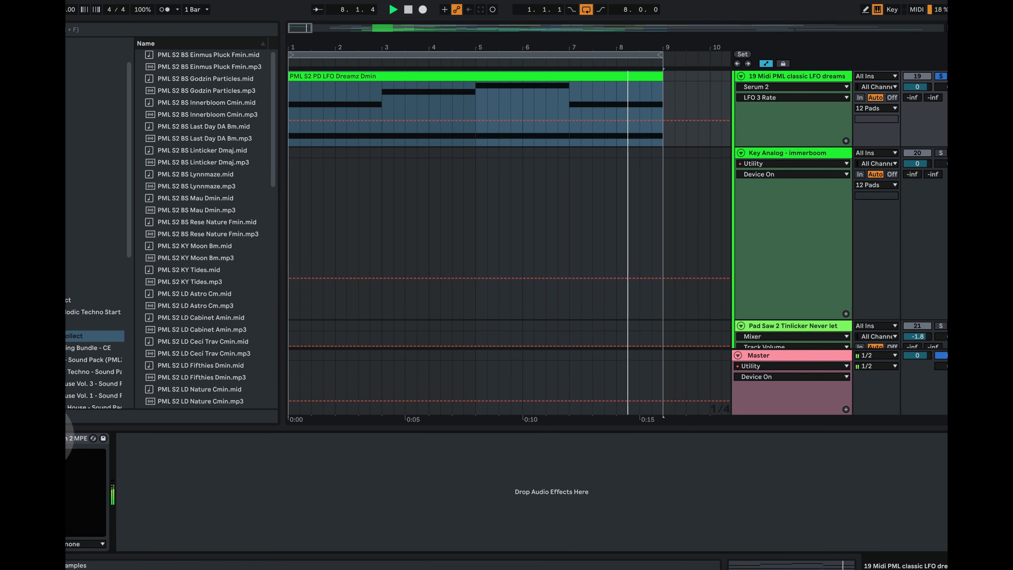